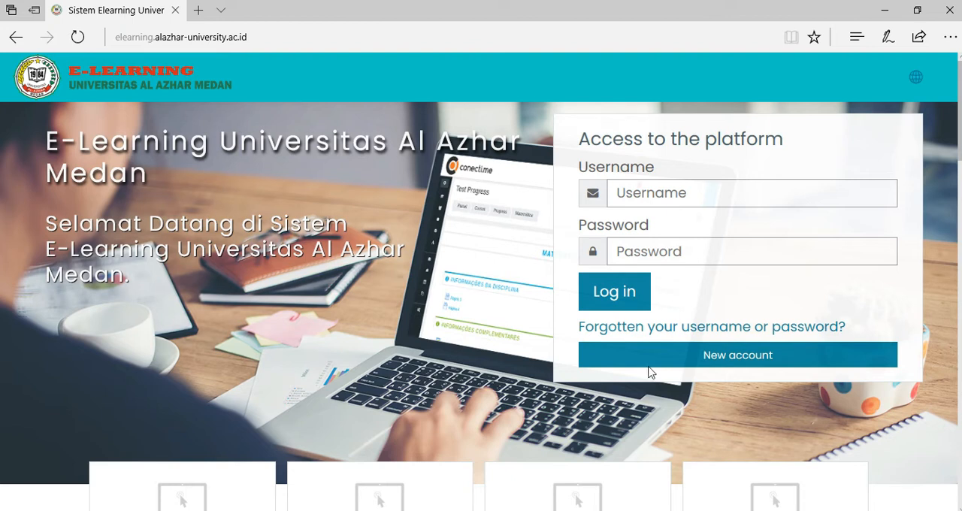
Log in to the e-learning platform with the second saved username.
click(693, 195)
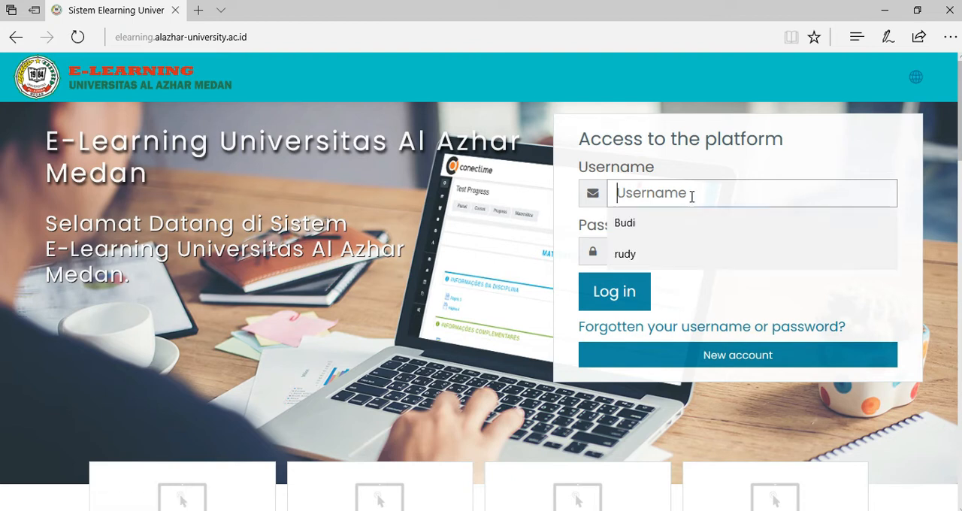
click(632, 259)
click(613, 292)
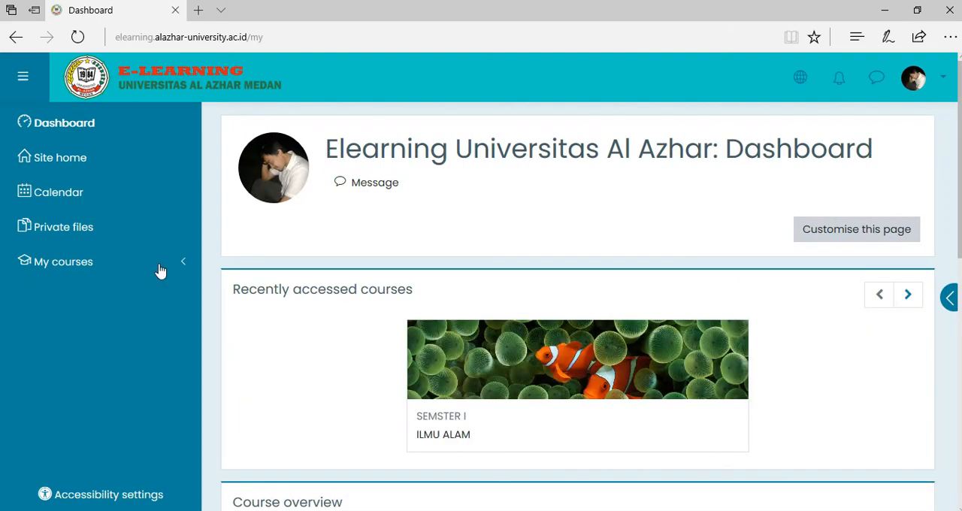
Open the ILMU ALAM course and turn on its editing mode.
click(160, 271)
click(80, 399)
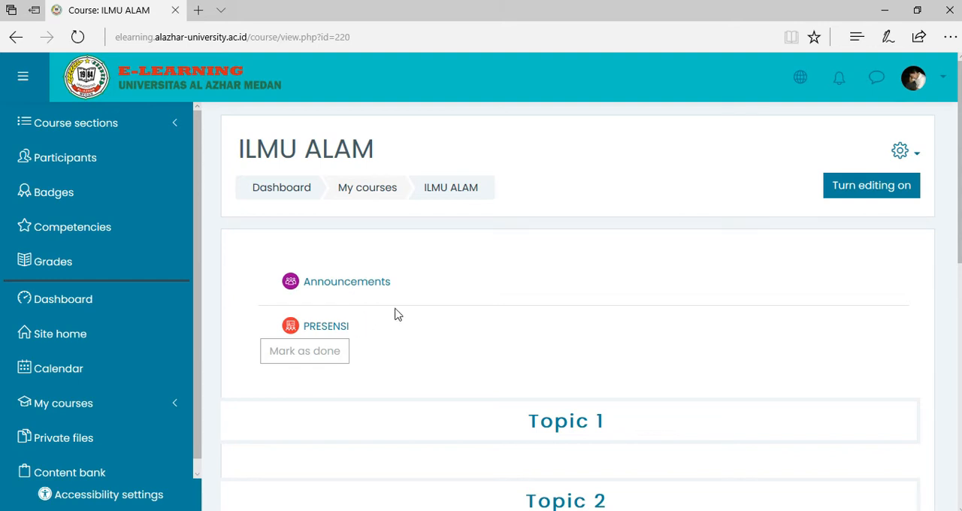
click(880, 194)
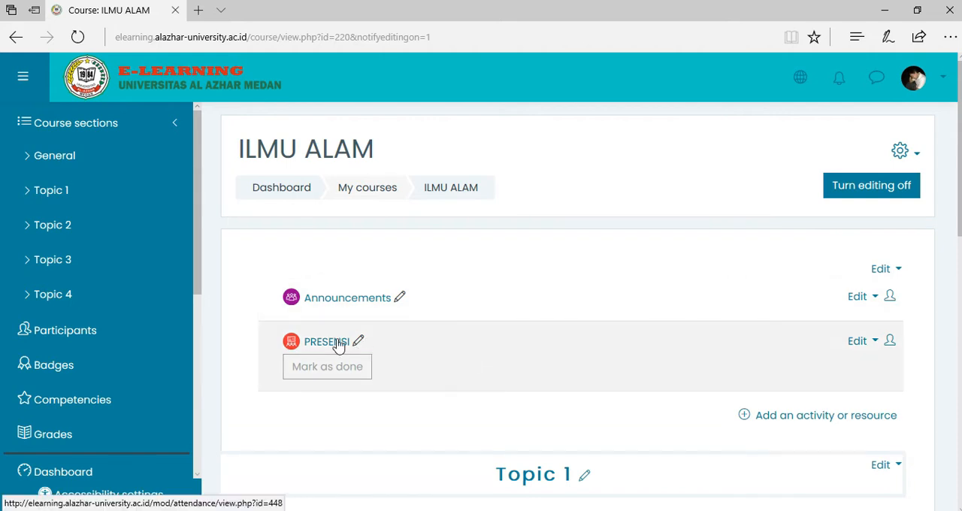
Rename the PRESENSI attendance activity as "PRESENSI kelas pagi" and save it, returning to the course.
click(871, 350)
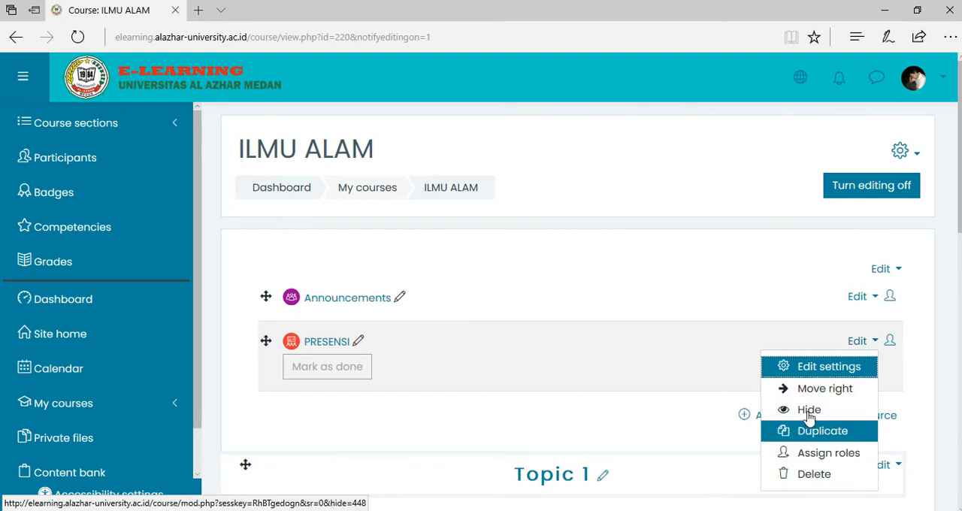
click(815, 368)
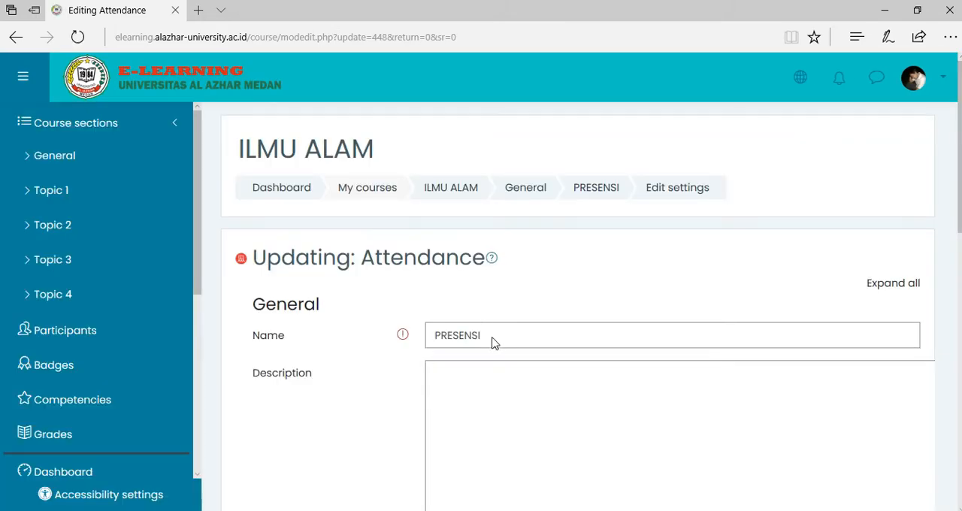
click(496, 336)
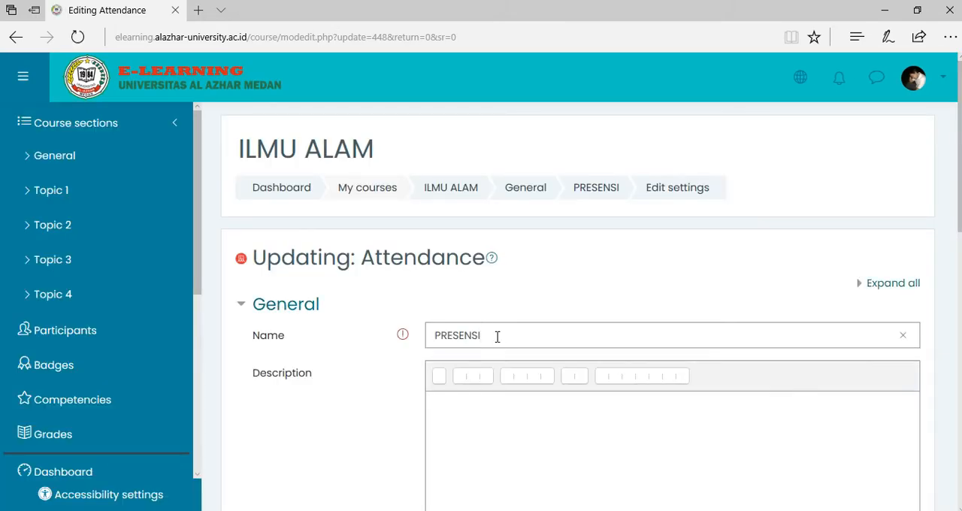
text(kelas pagi)
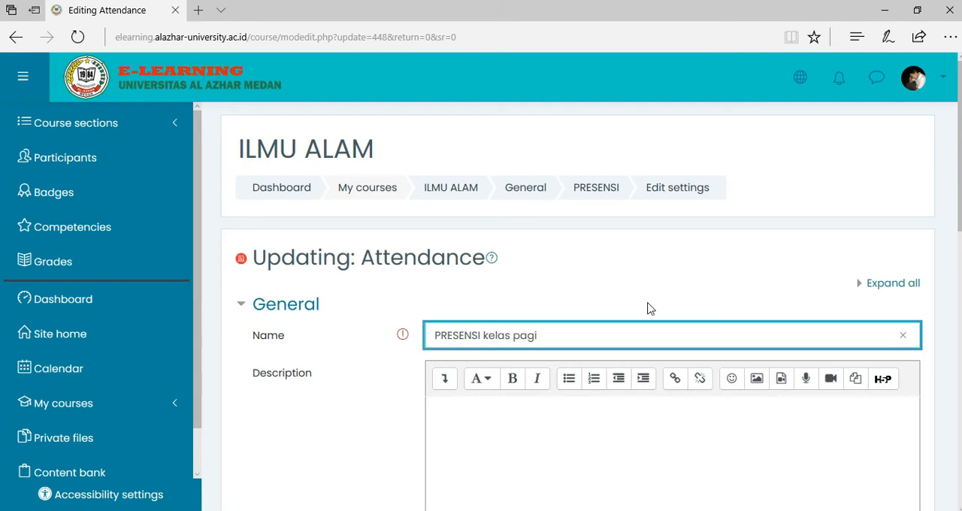
scroll(902, 199, down, 5)
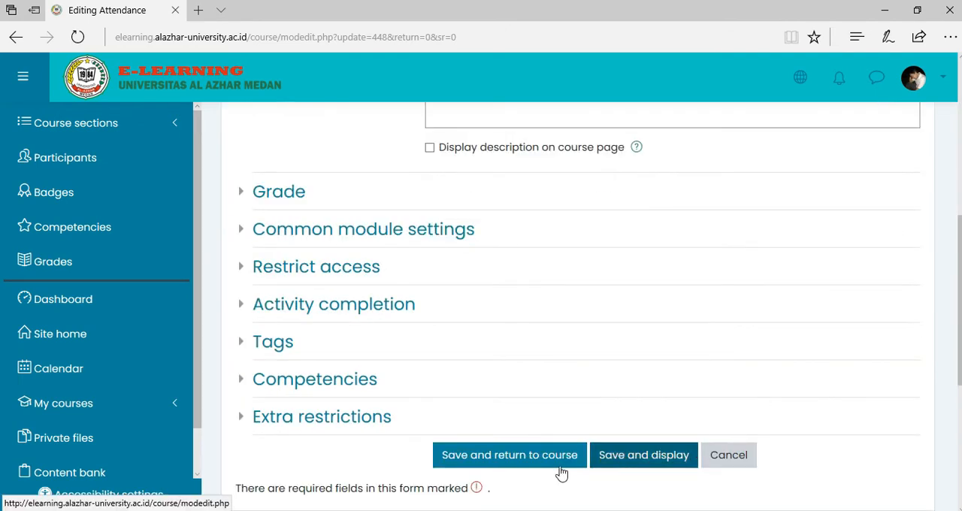
click(520, 457)
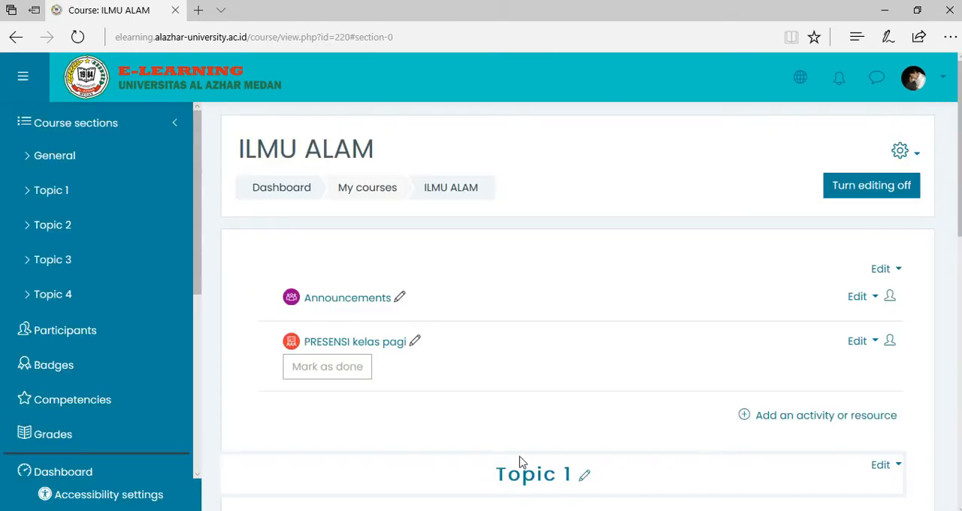
Add an Attendance activity named "PRESENSI kelas malam" to the course's General section and save it, returning to the course.
scroll(405, 361, down, 3)
scroll(457, 262, up, 2)
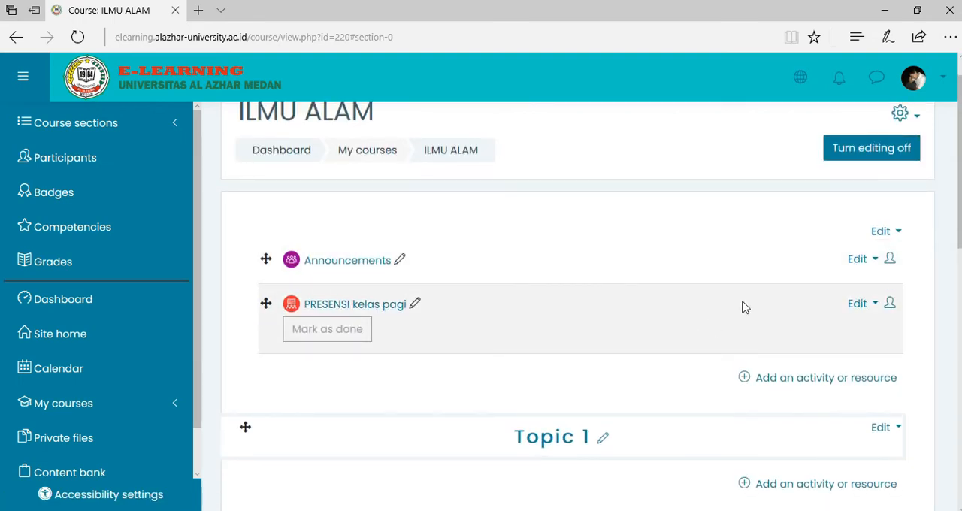
click(747, 384)
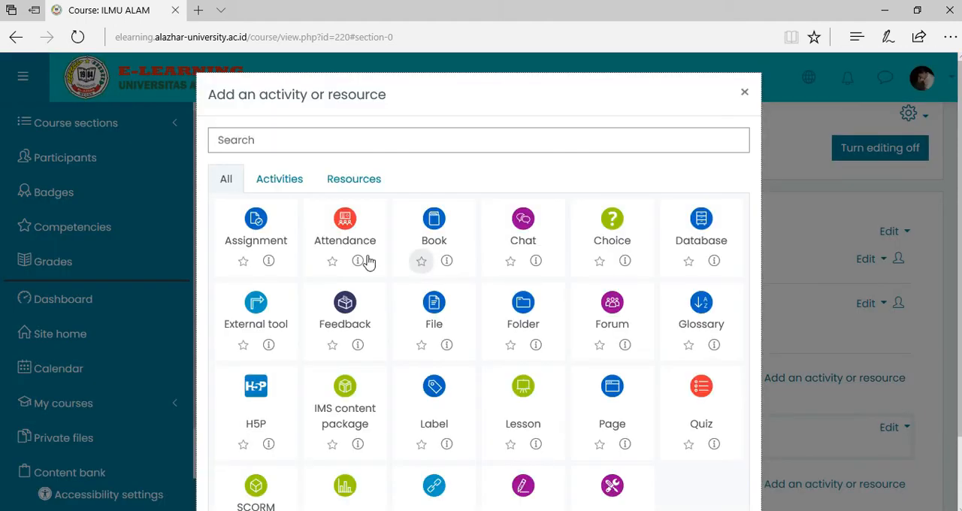
click(347, 248)
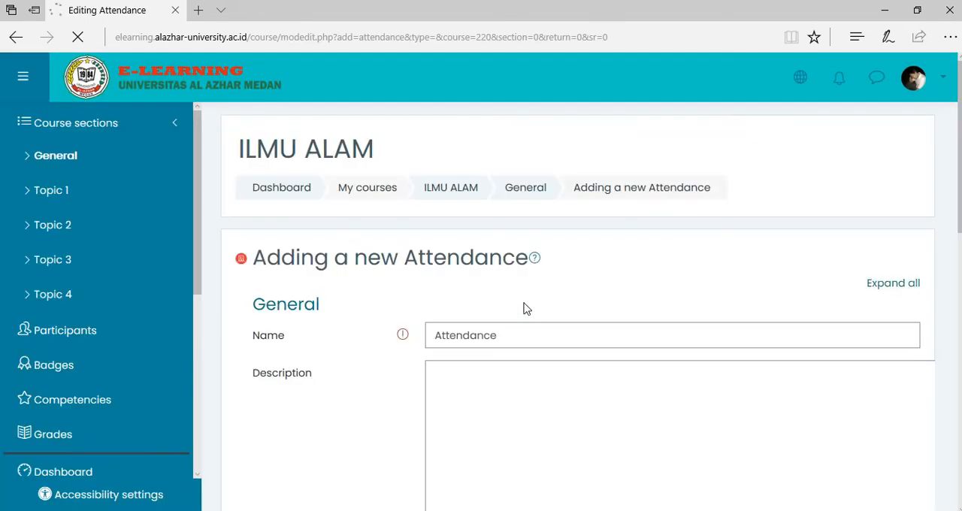
click(509, 339)
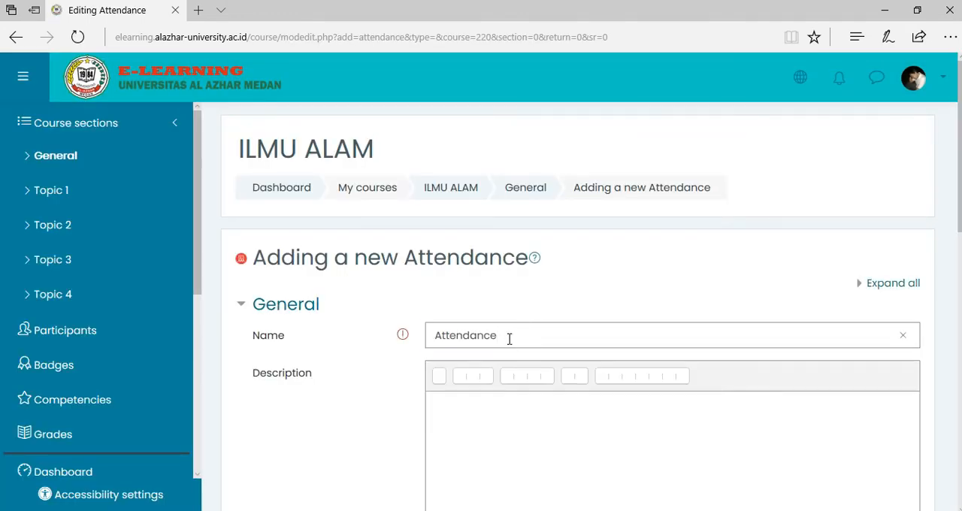
double_click(509, 338)
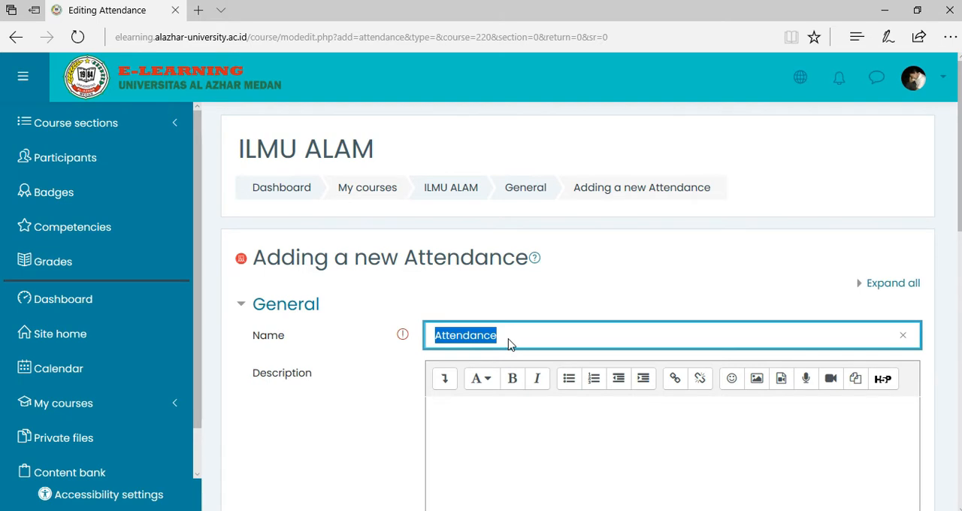
text(PRE)
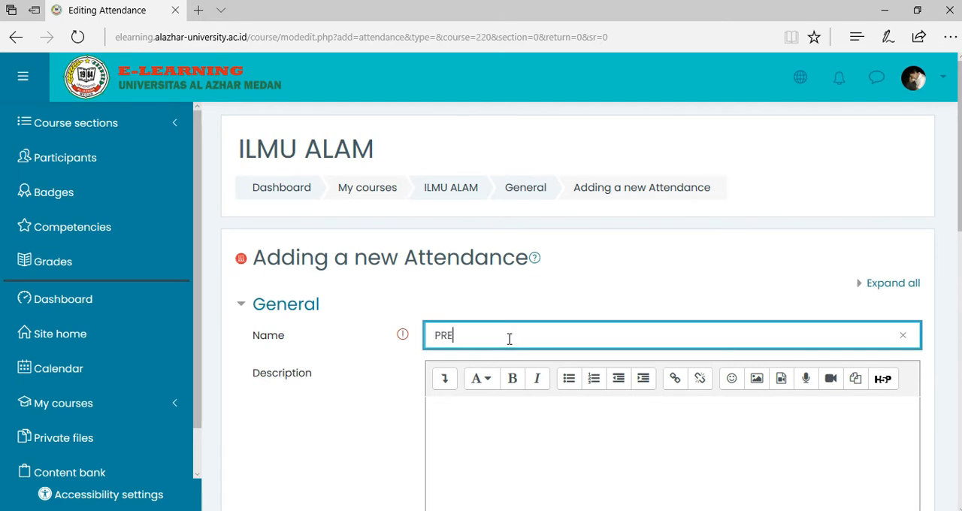
text(SENSI kelas malam)
scroll(621, 283, down, 5)
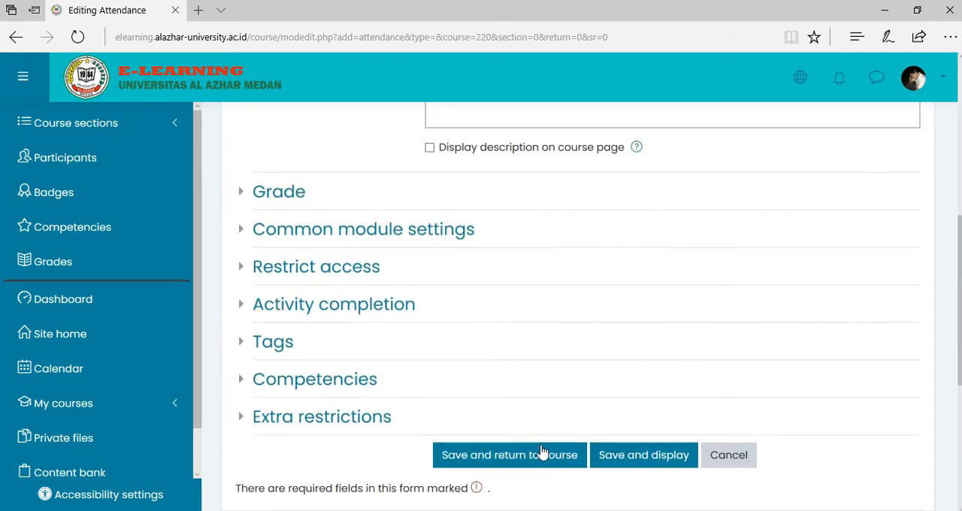
click(534, 456)
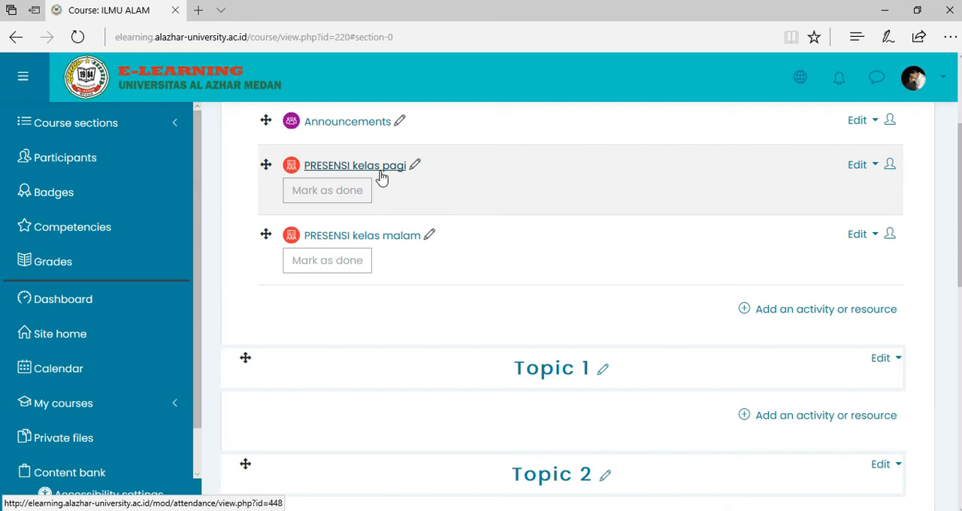
View the session lists of PRESENSI kelas pagi and PRESENSI kelas malam.
click(381, 175)
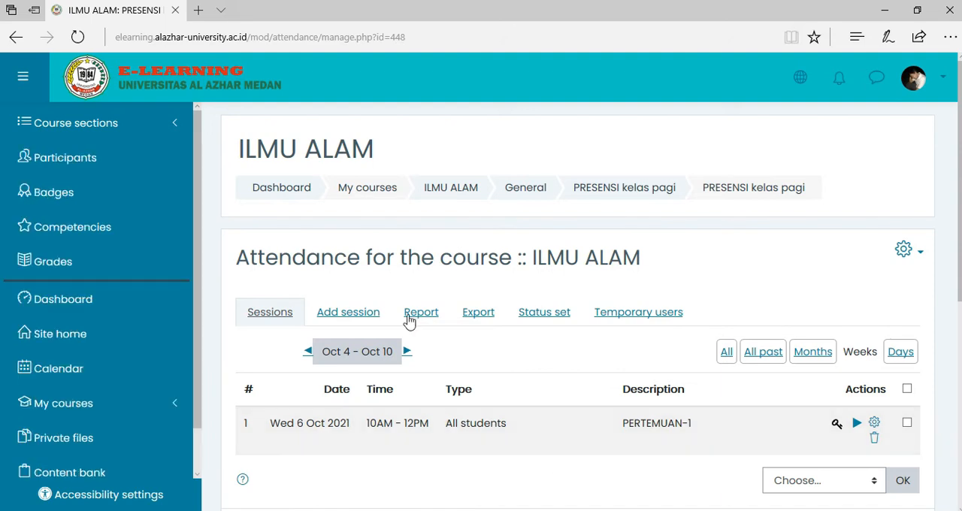
click(15, 38)
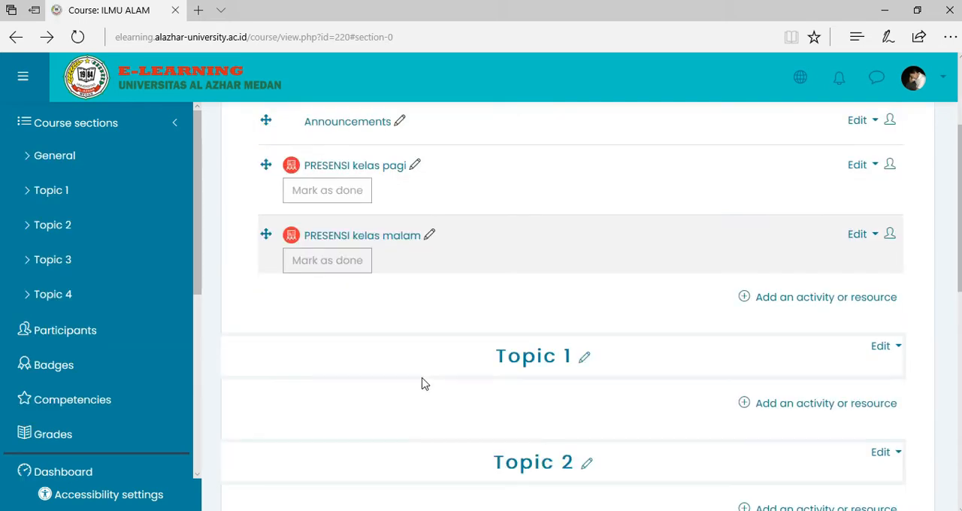
click(396, 239)
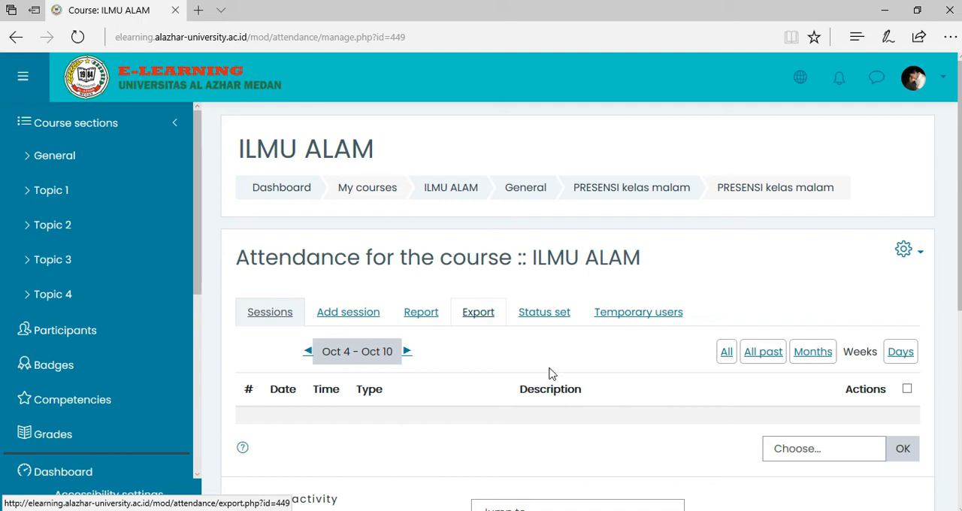
Start a new session for PRESENSI kelas malam dated 6 October 2021, from 19:00 to 20:00.
click(349, 314)
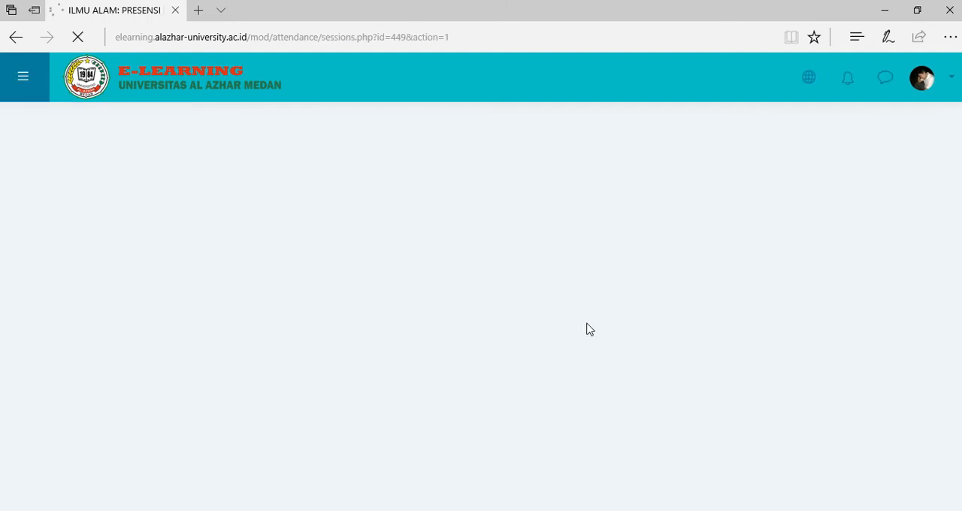
scroll(587, 324, down, 1)
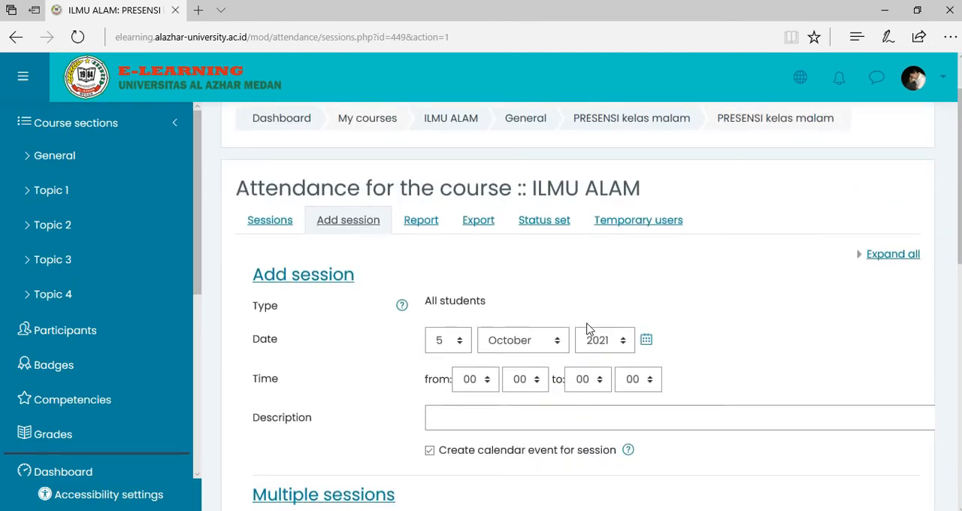
click(449, 342)
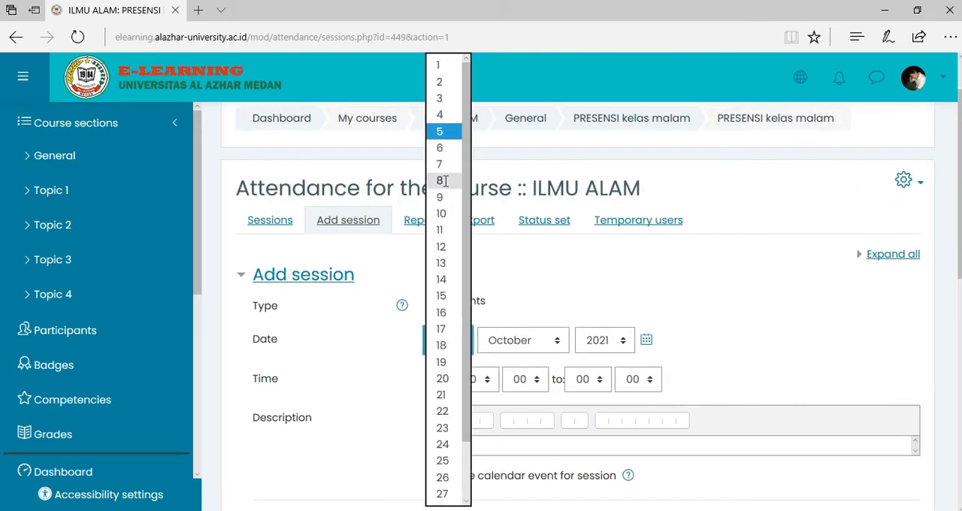
click(440, 148)
click(492, 388)
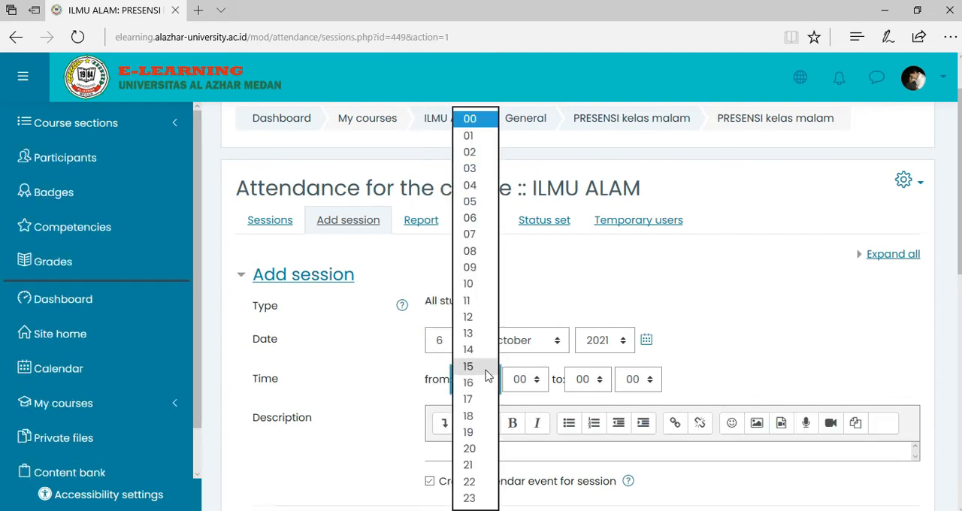
click(475, 433)
click(606, 385)
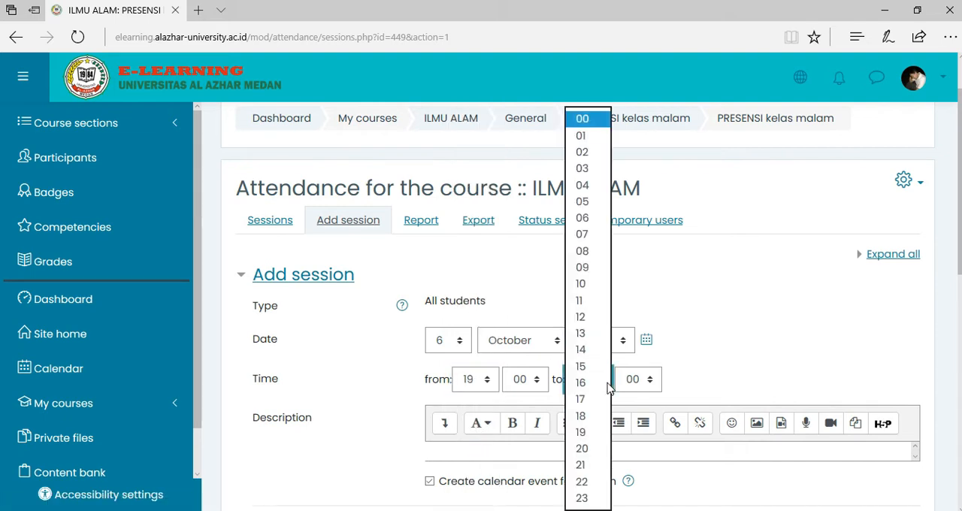
click(601, 449)
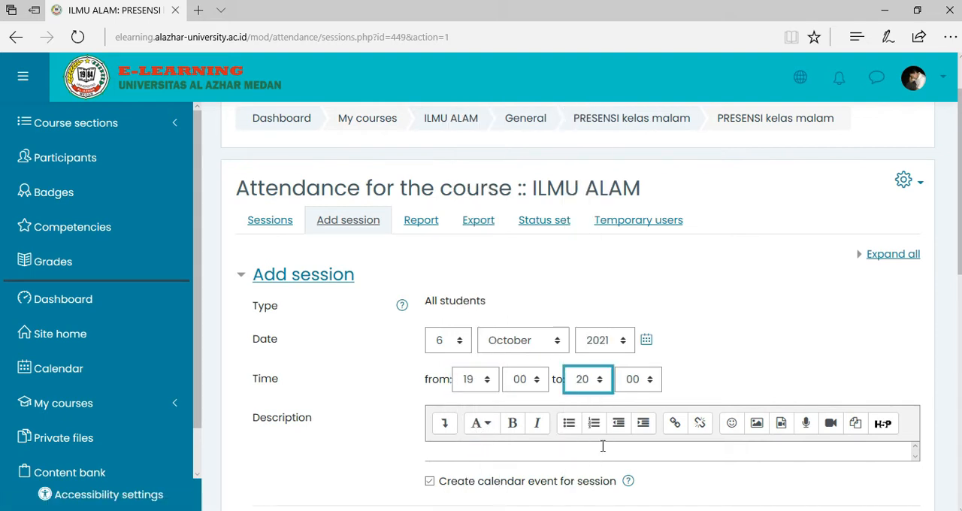
Enter "PERTEMUAN-1" as the session's description.
click(505, 451)
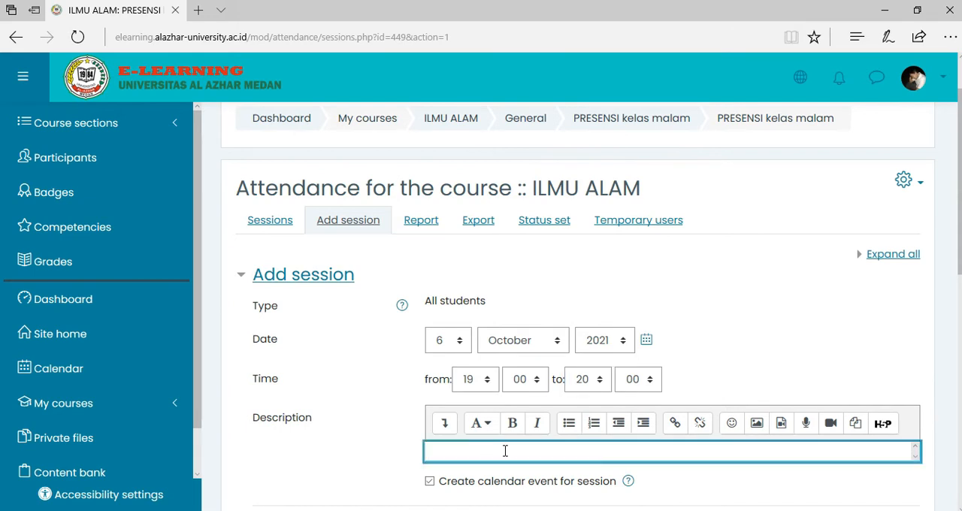
text(PERTEMUAN-1)
Allow students to record their own attendance, enter the student password, and add the session.
scroll(782, 293, down, 4)
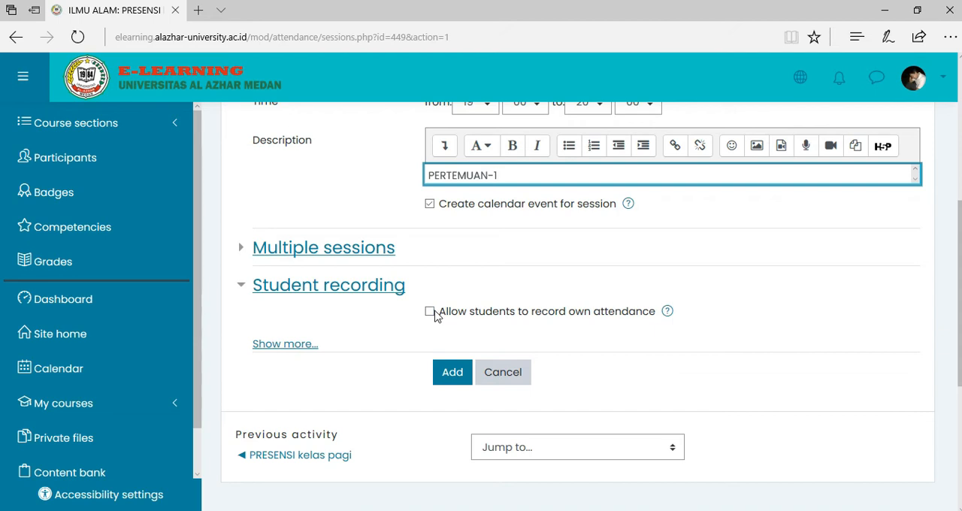
click(430, 312)
click(495, 348)
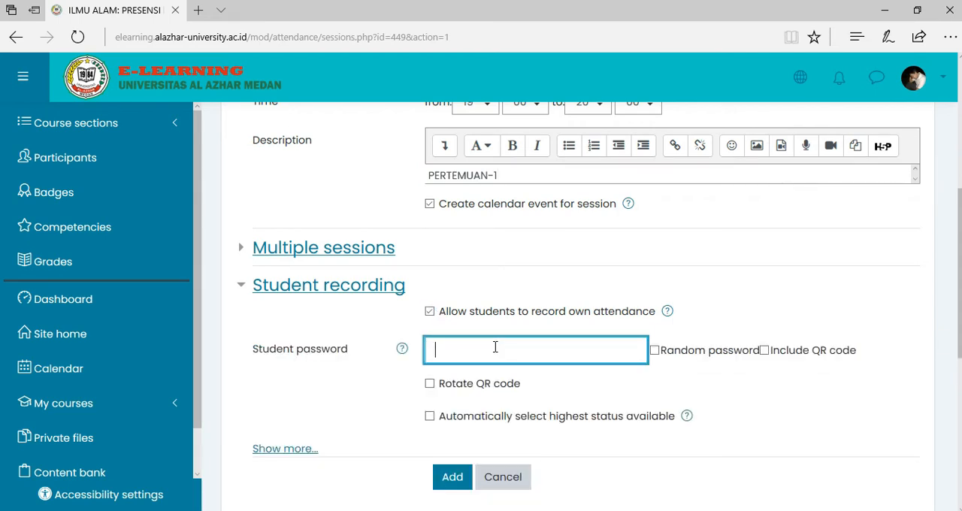
scroll(543, 351, down, 1)
click(451, 409)
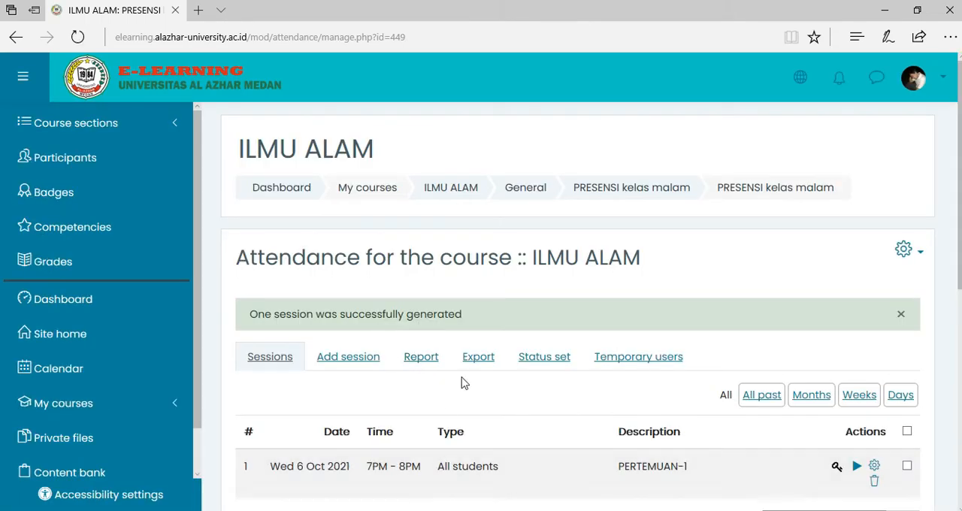
Return to the ILMU ALAM course and open its Groups page from the course administration's user settings.
click(456, 199)
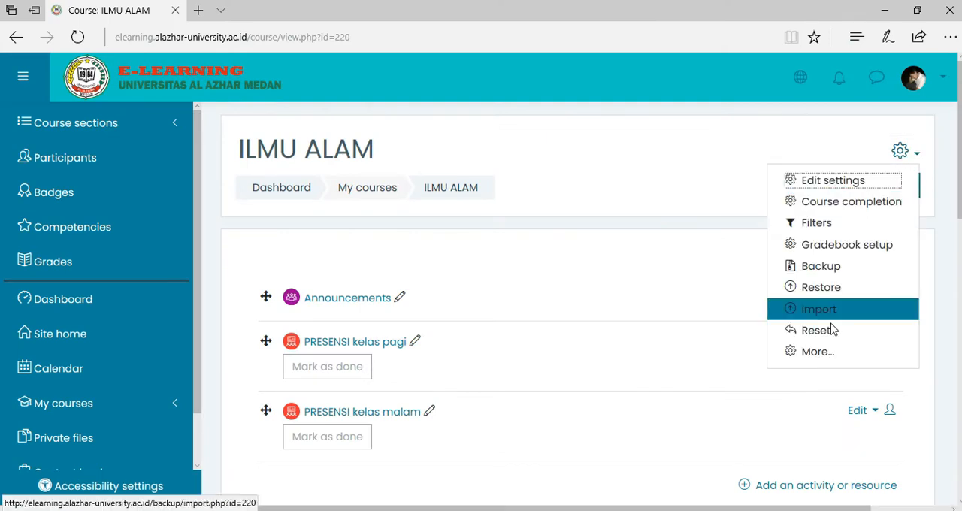
click(815, 358)
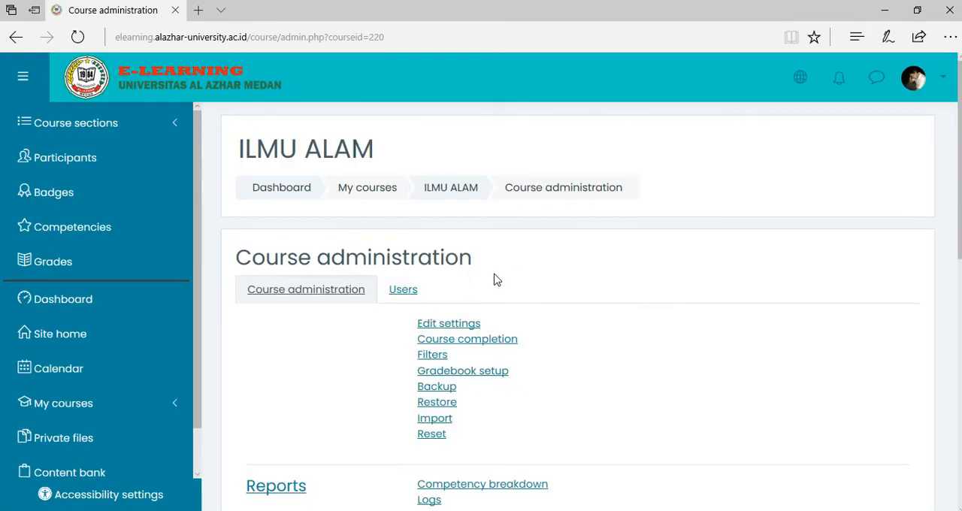
click(406, 295)
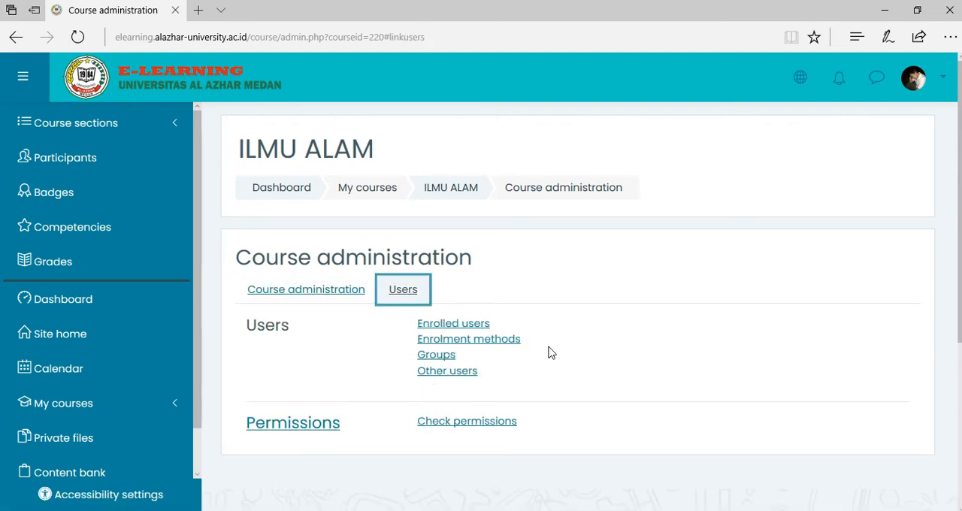
click(443, 356)
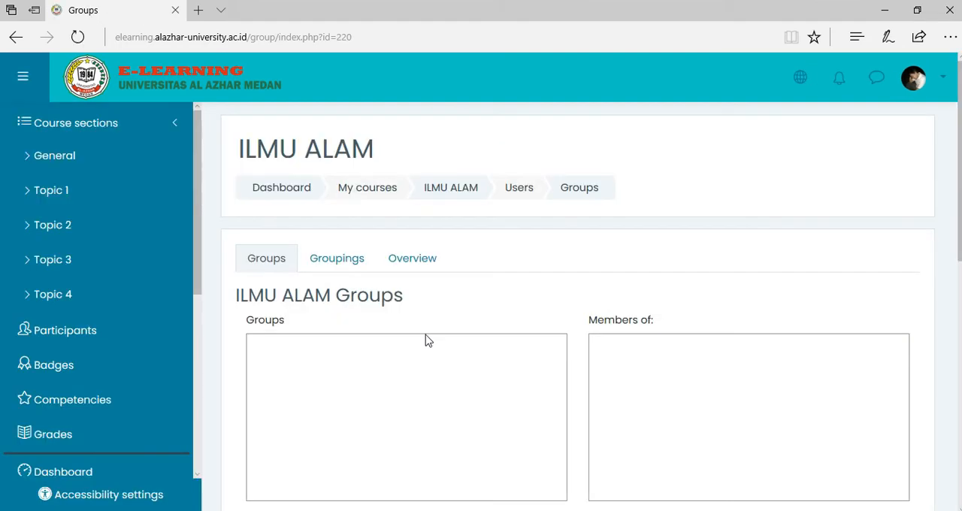
Start a new group in the ILMU ALAM course and name it "Kelas Pagi".
scroll(438, 281, down, 2)
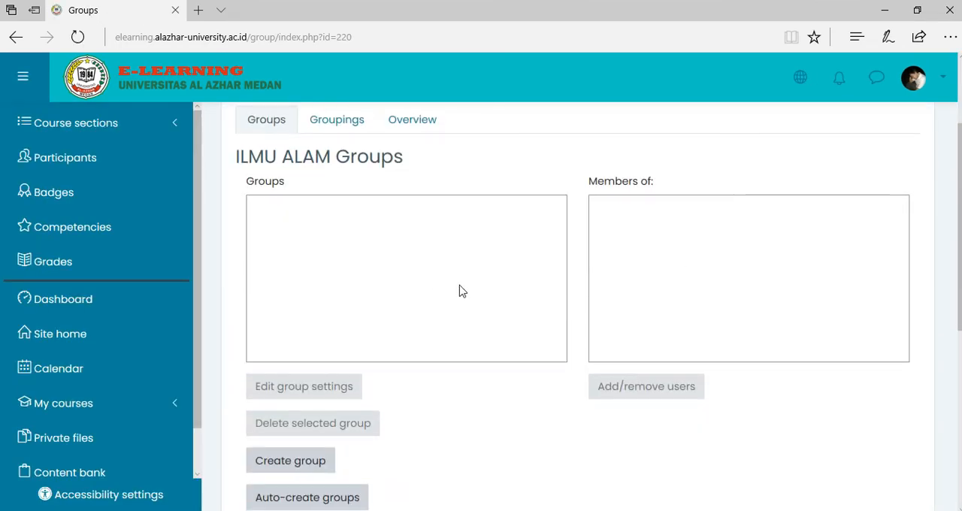
scroll(438, 348, down, 1)
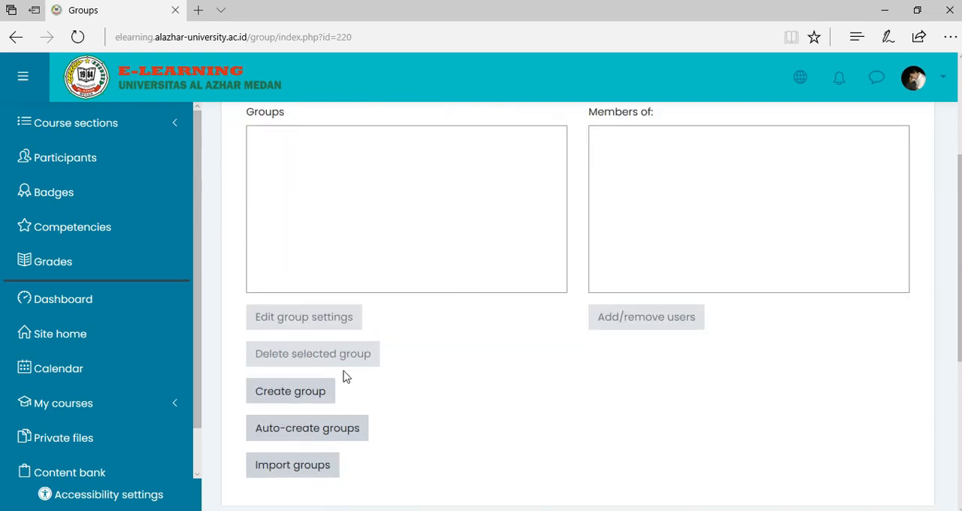
click(289, 397)
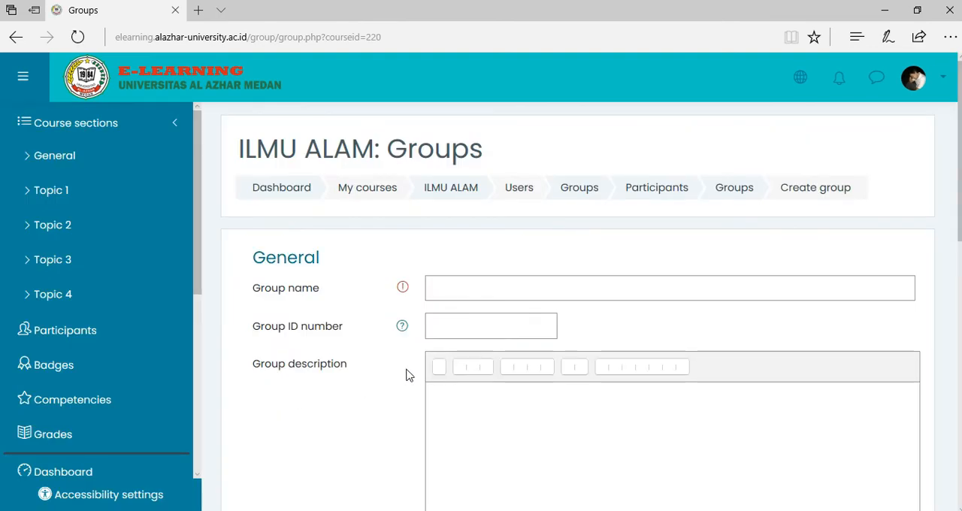
click(463, 292)
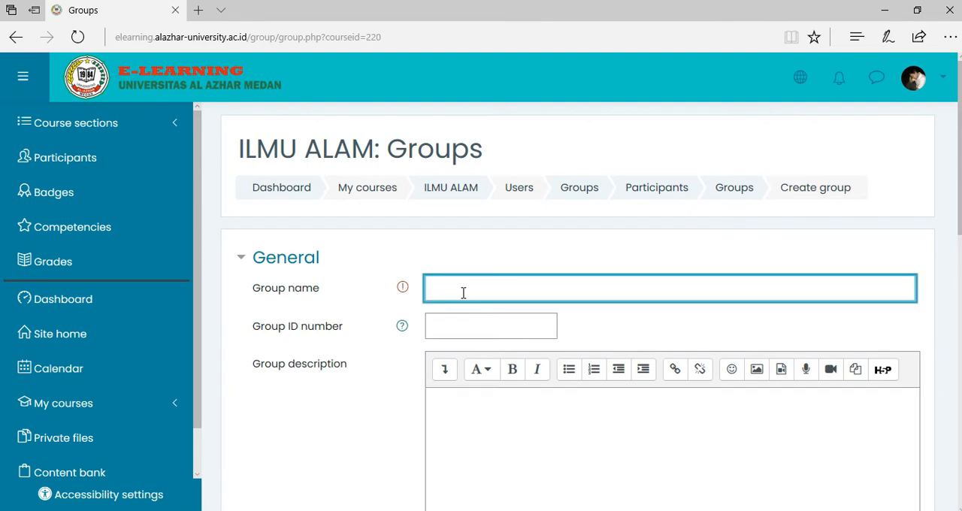
text(KEL)
text(Kelas Pagi)
scroll(616, 280, down, 5)
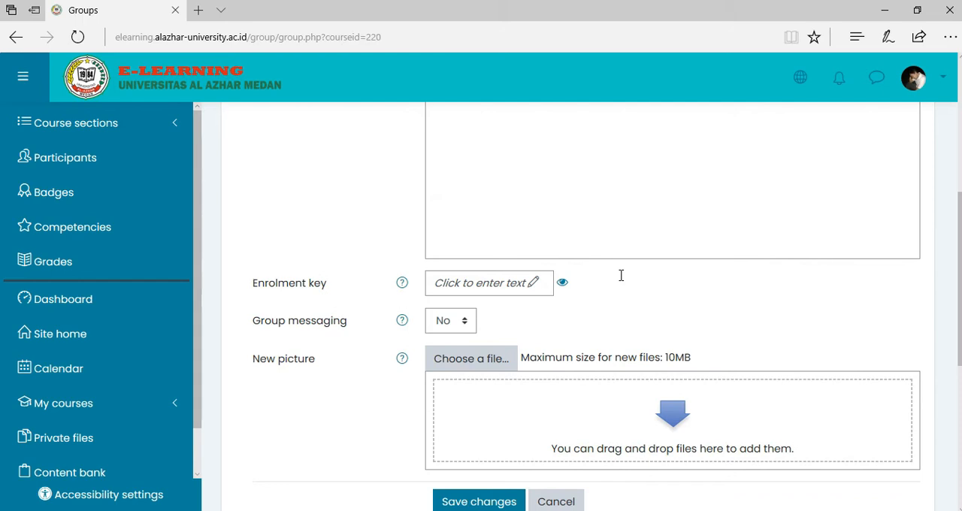
scroll(620, 276, up, 5)
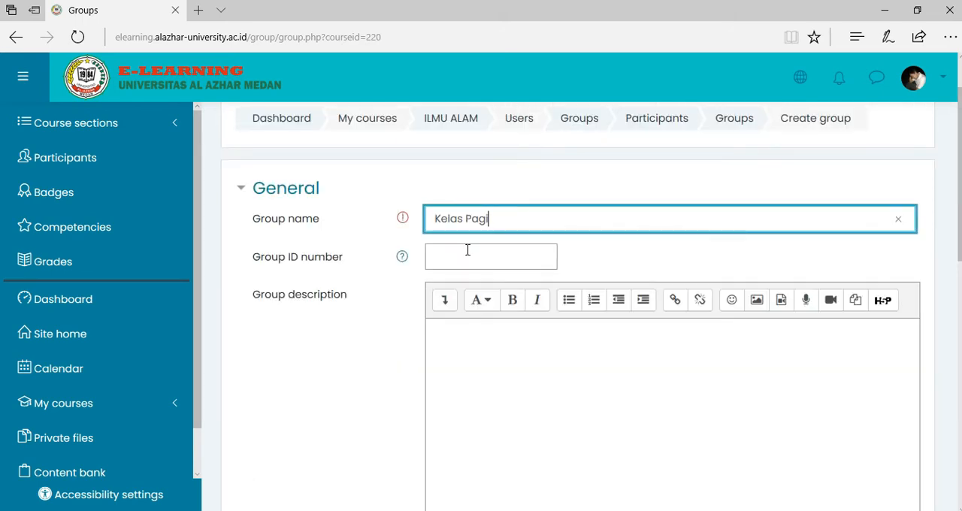
click(468, 361)
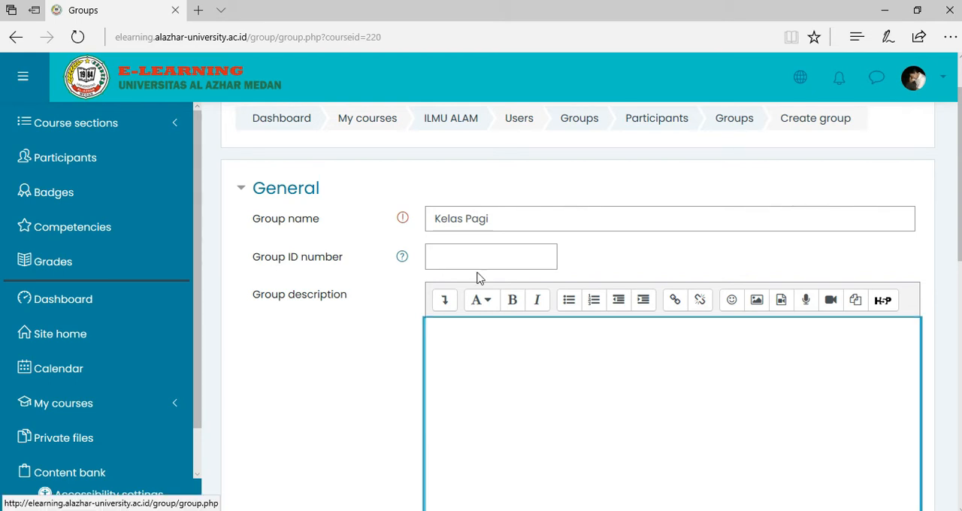
text(M)
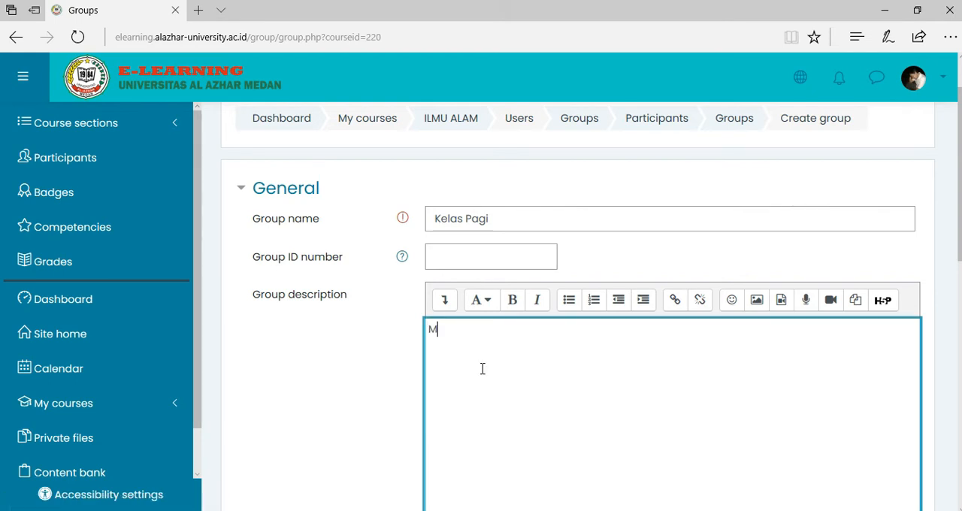
text(a)
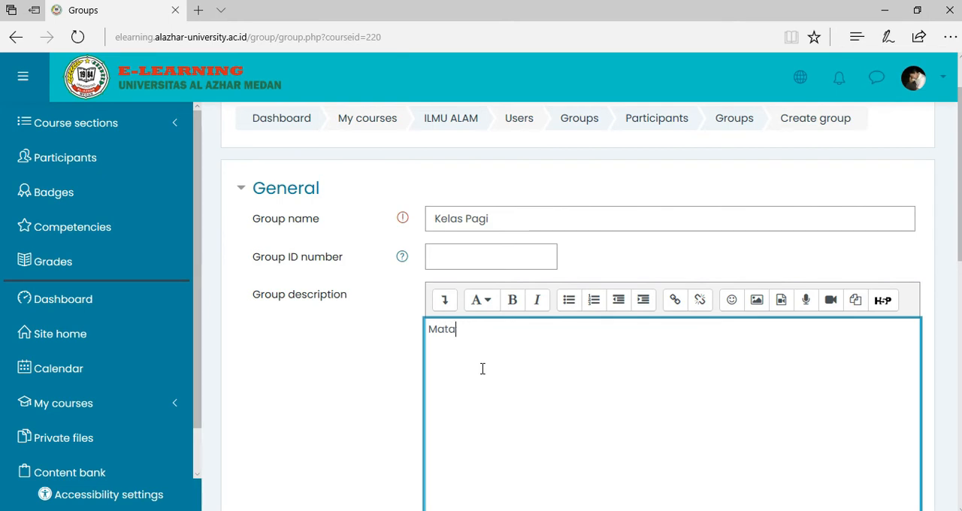
text(tkauliah ini untuk kelas pagi saja)
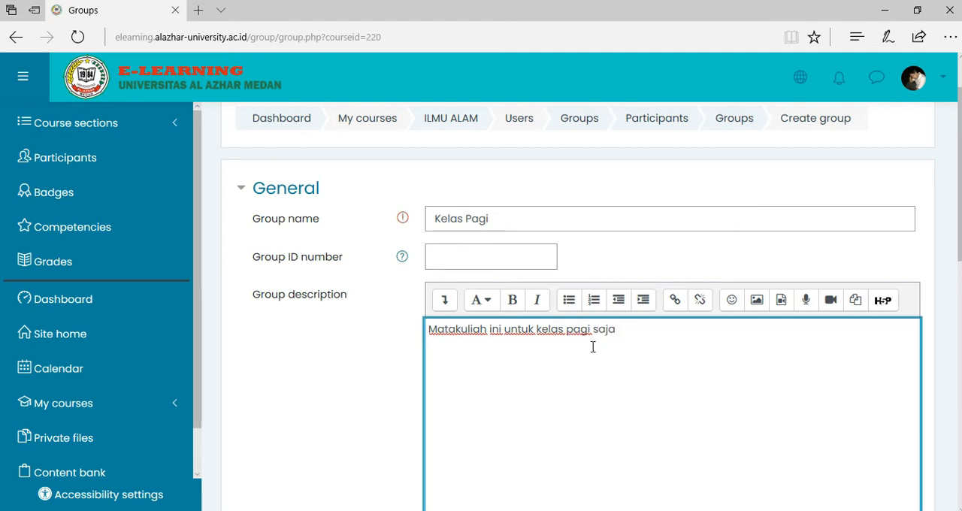
scroll(557, 345, down, 2)
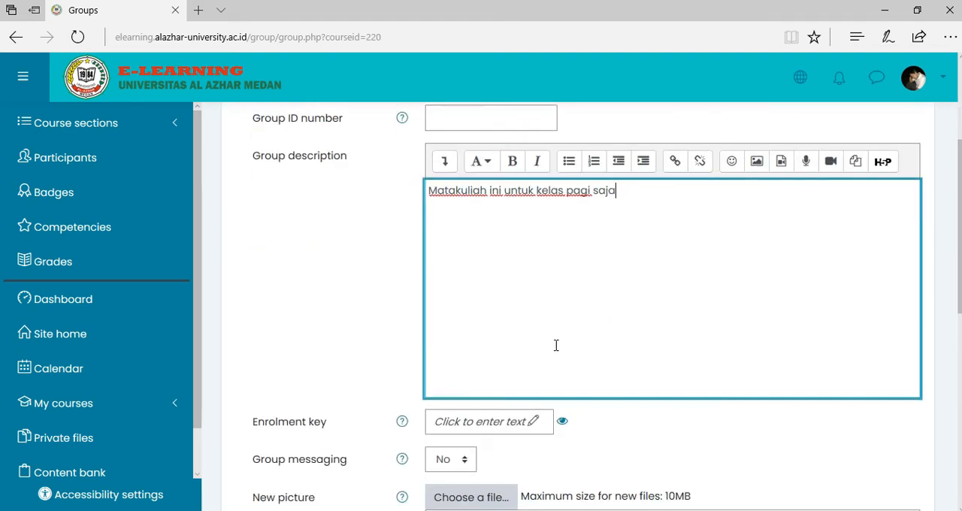
scroll(391, 349, down, 2)
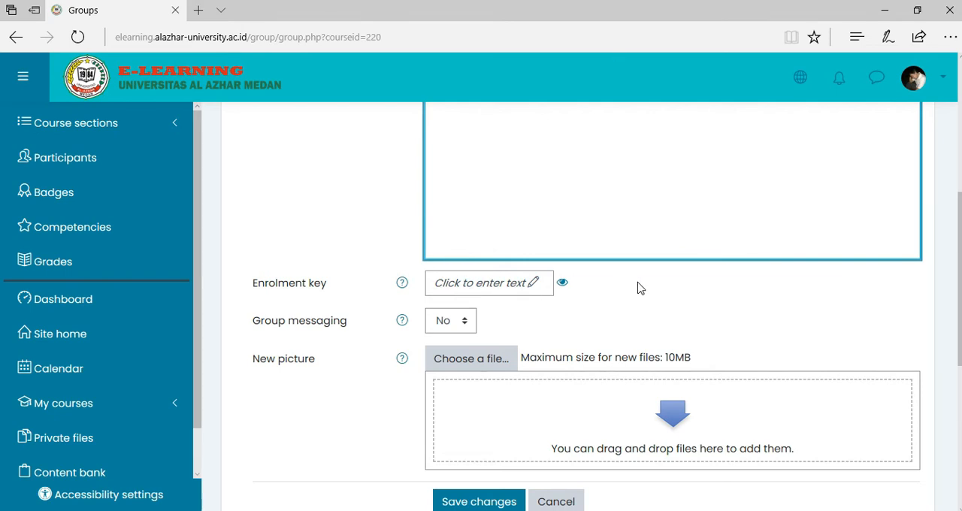
scroll(639, 288, up, 4)
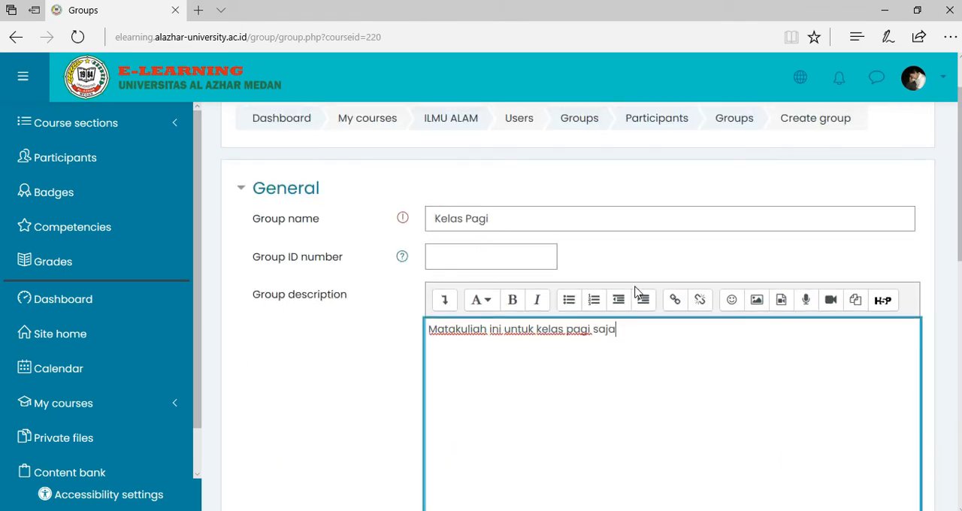
scroll(635, 292, down, 5)
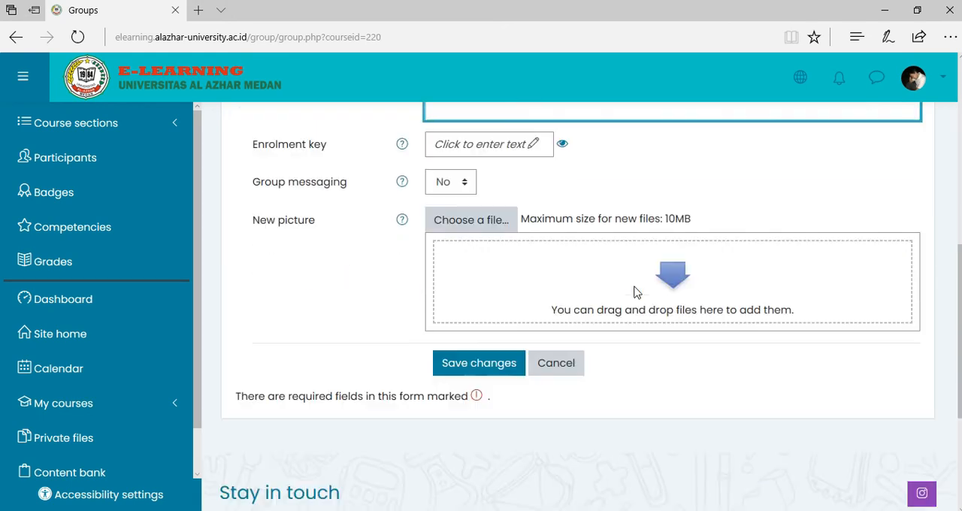
scroll(633, 292, up, 5)
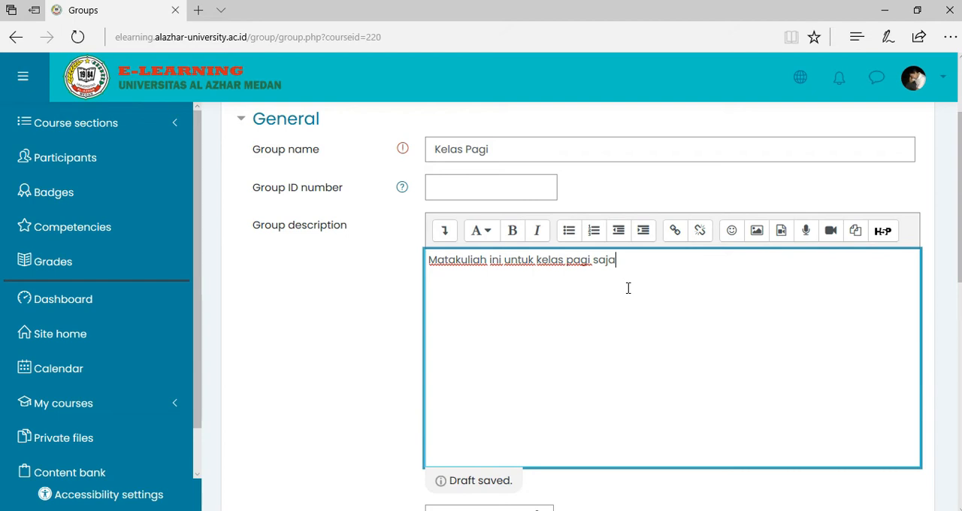
key(ctrl+a)
key(BackSpace)
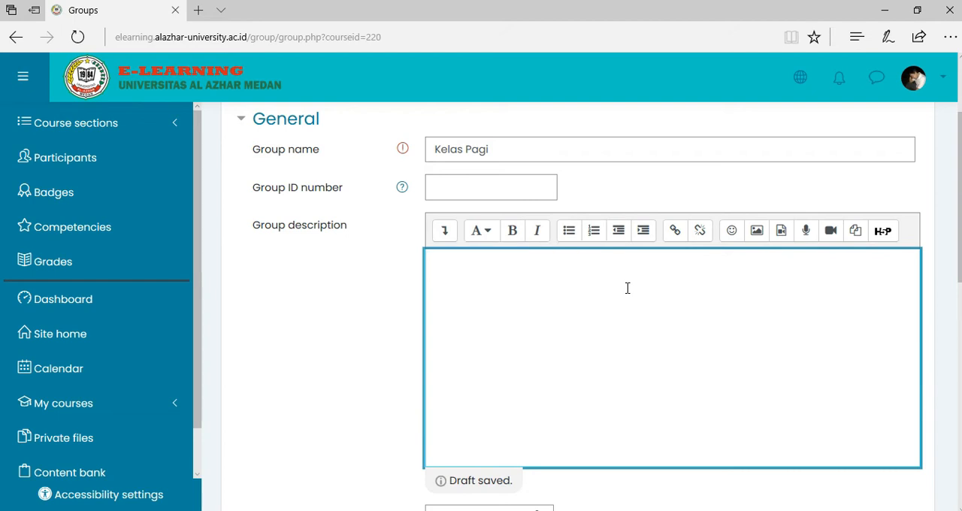
Save the Kelas Pagi group with its description left empty.
scroll(627, 288, down, 5)
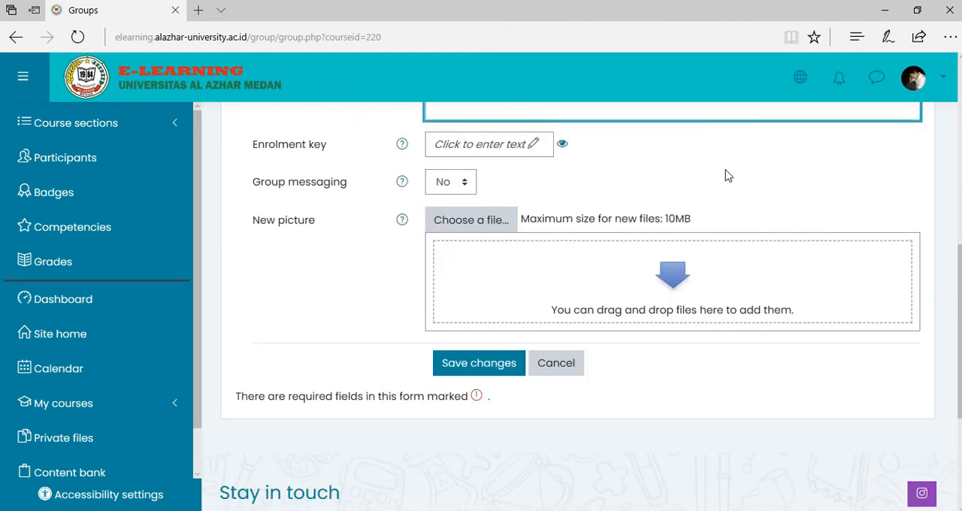
scroll(626, 215, up, 4)
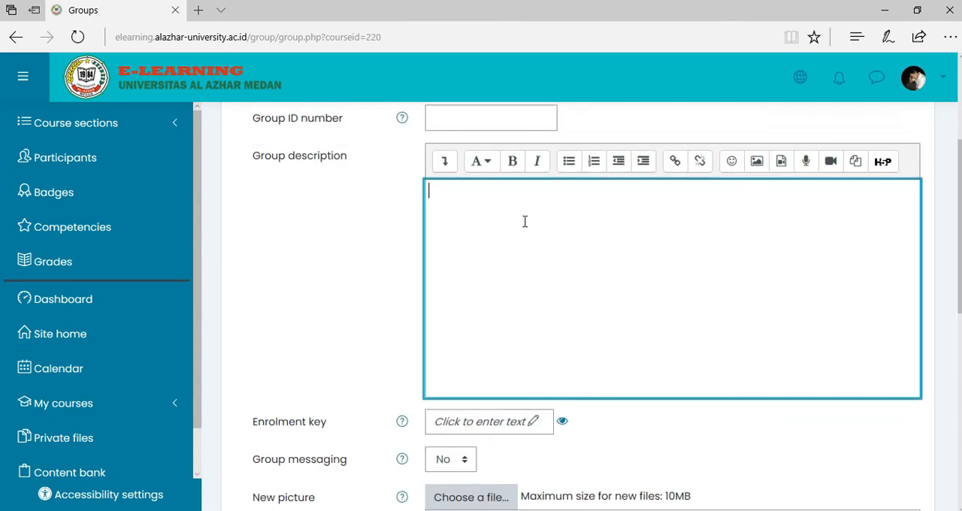
scroll(471, 260, down, 4)
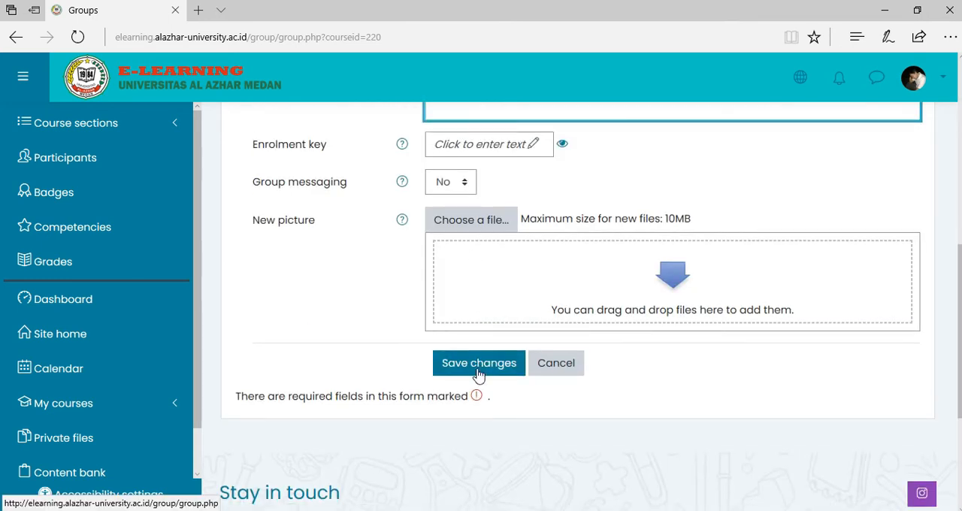
click(479, 368)
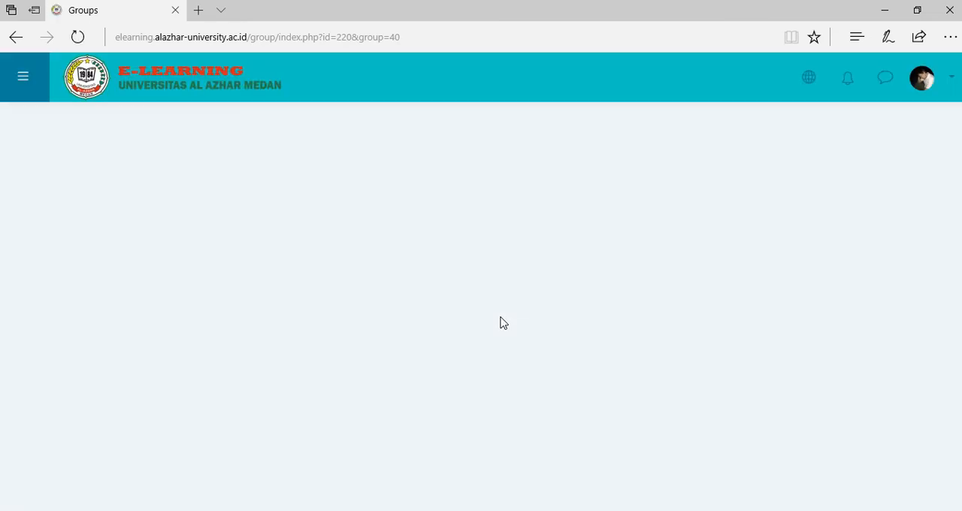
Create a second group named "Kelas malam" in the ILMU ALAM course and save it.
scroll(503, 323, down, 2)
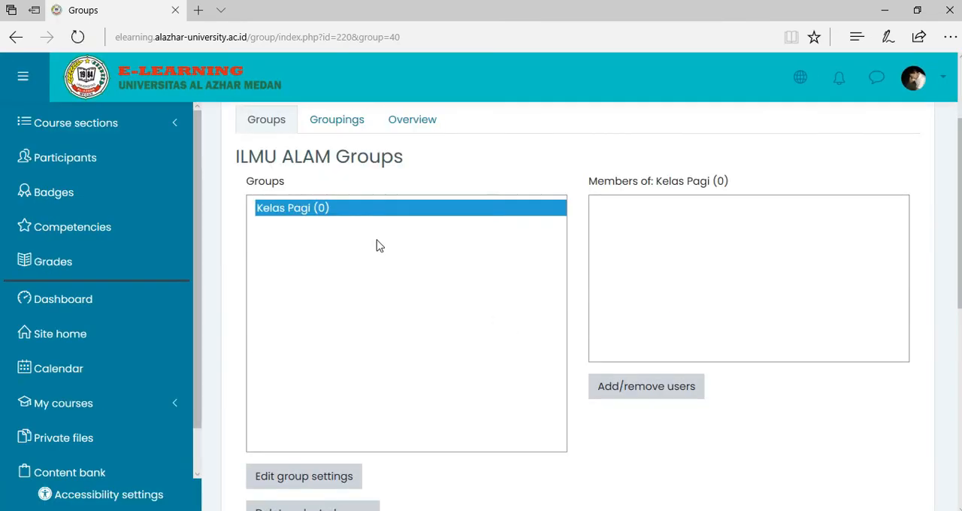
scroll(388, 314, down, 2)
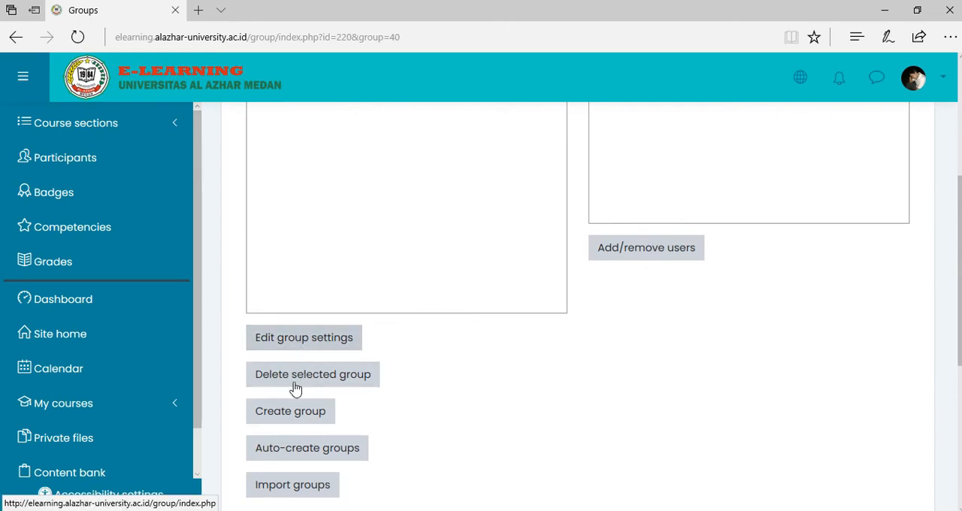
click(286, 417)
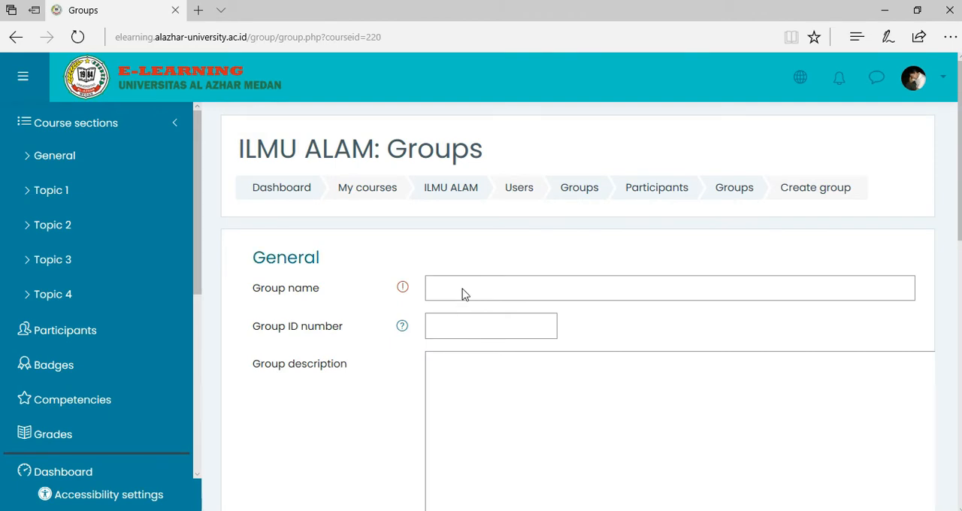
click(464, 290)
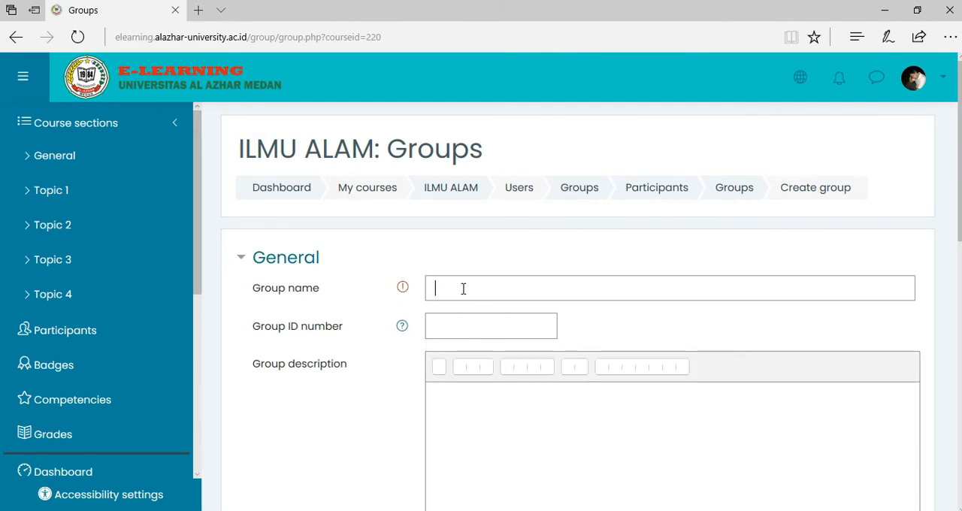
text(Kelas malam)
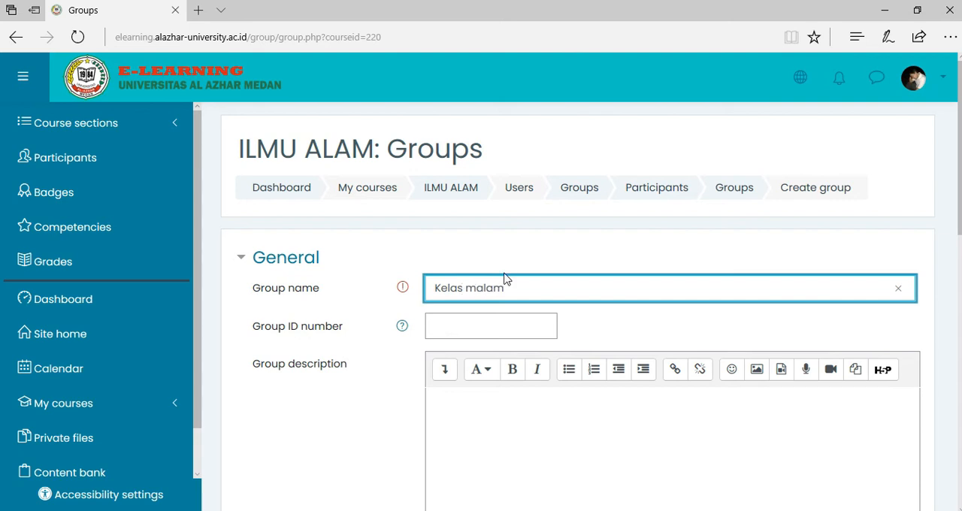
scroll(505, 279, down, 8)
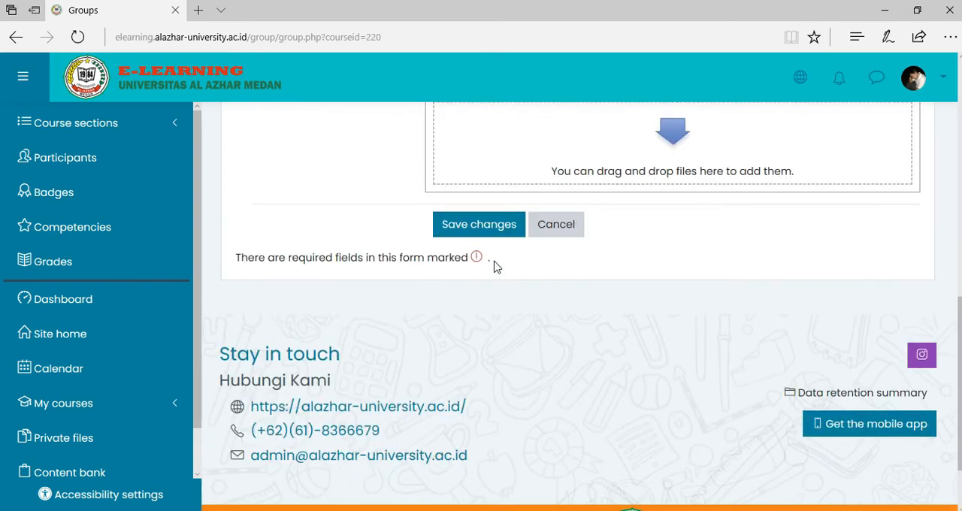
click(484, 223)
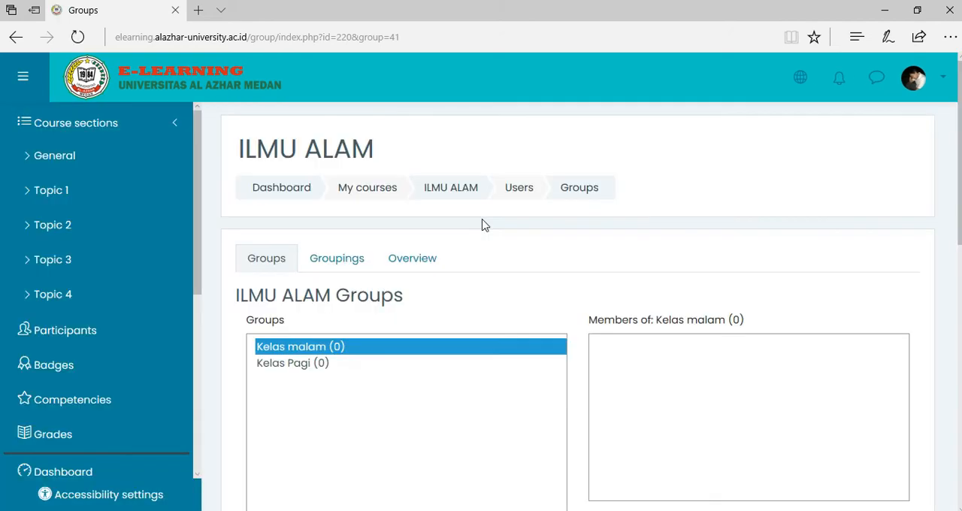
Return to the ILMU ALAM course page and open the PRESENSI kelas pagi attendance activity.
scroll(391, 358, down, 1)
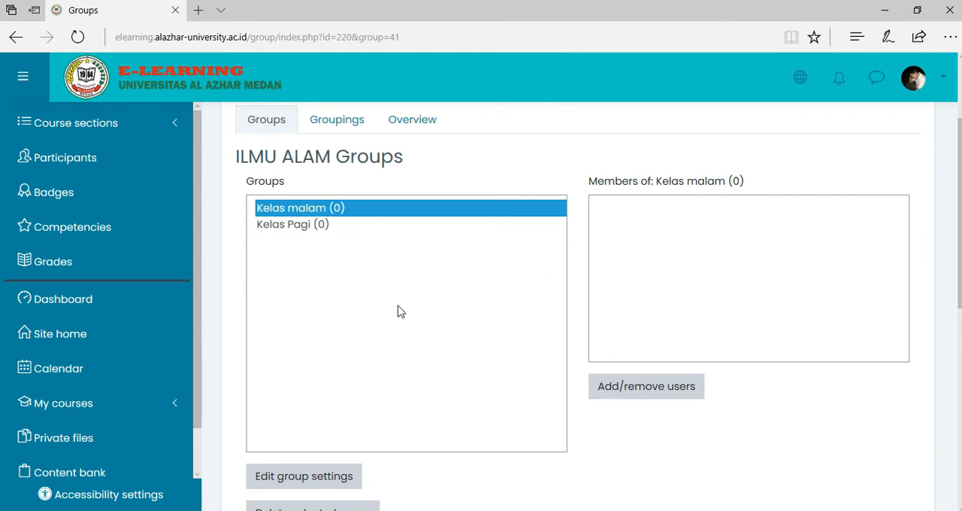
scroll(324, 333, down, 3)
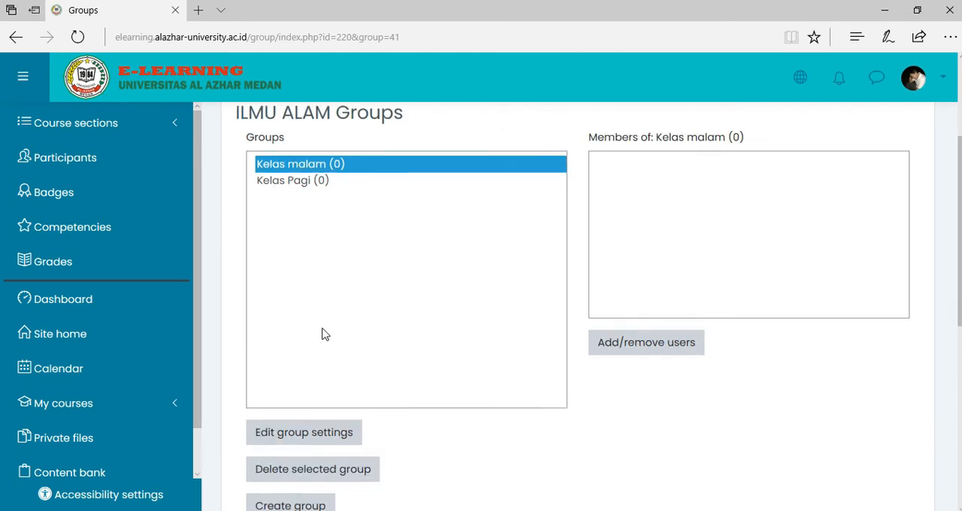
scroll(322, 334, up, 3)
scroll(322, 334, up, 1)
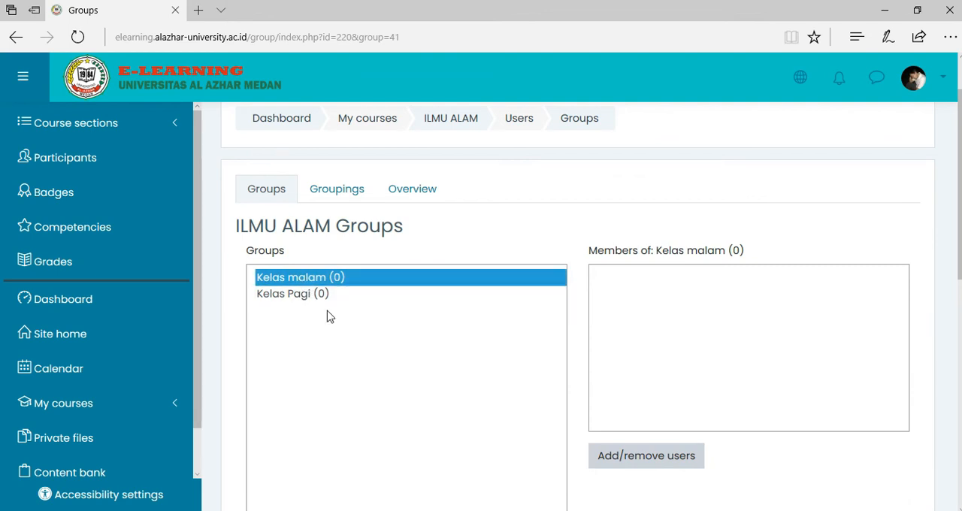
click(463, 126)
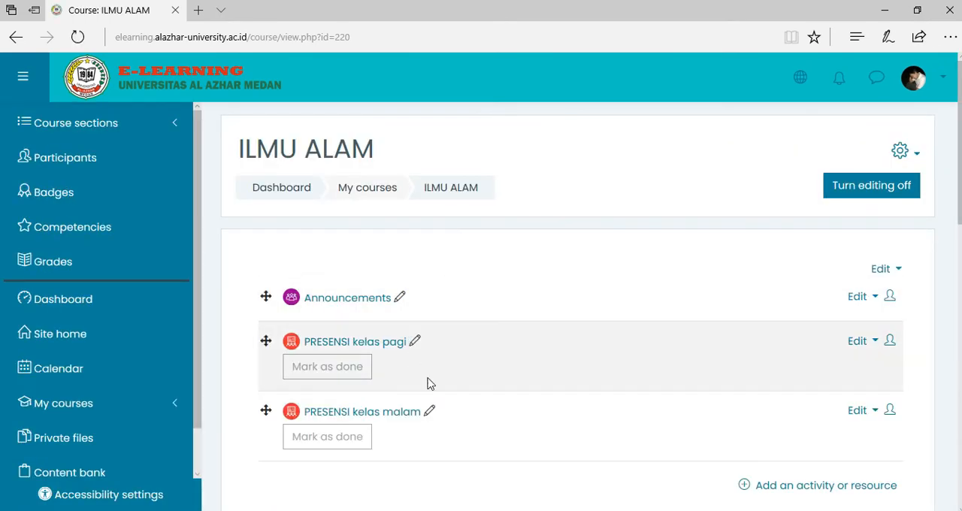
scroll(461, 310, down, 1)
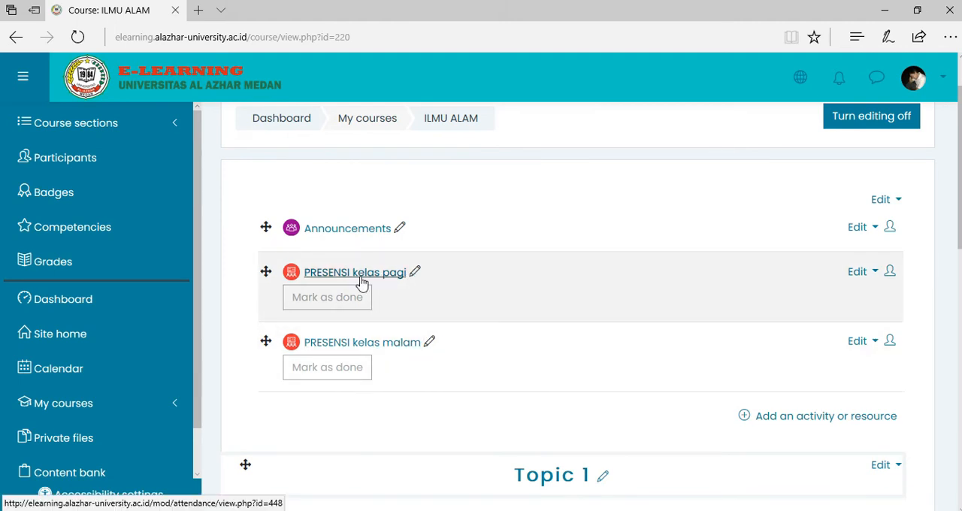
click(362, 281)
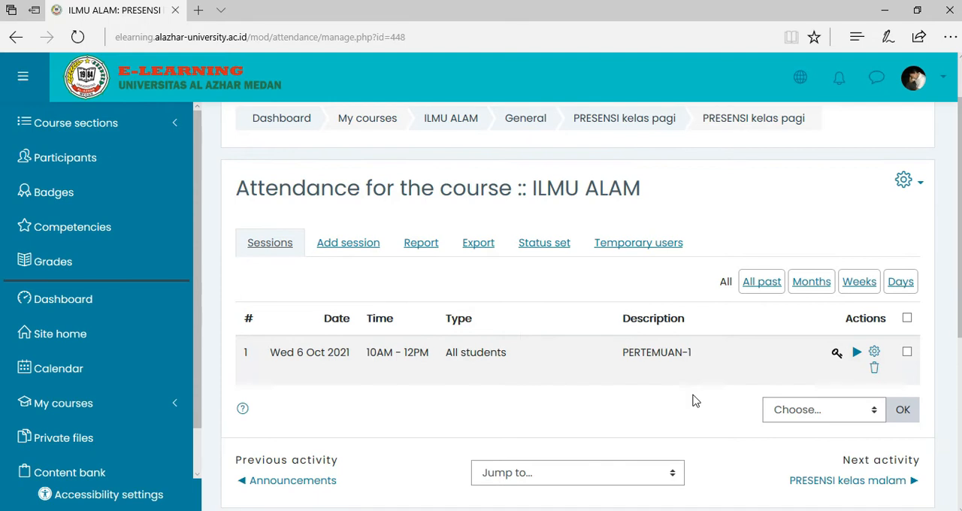
Open the PERTEMUAN-1 session of PRESENSI kelas pagi for editing.
click(874, 355)
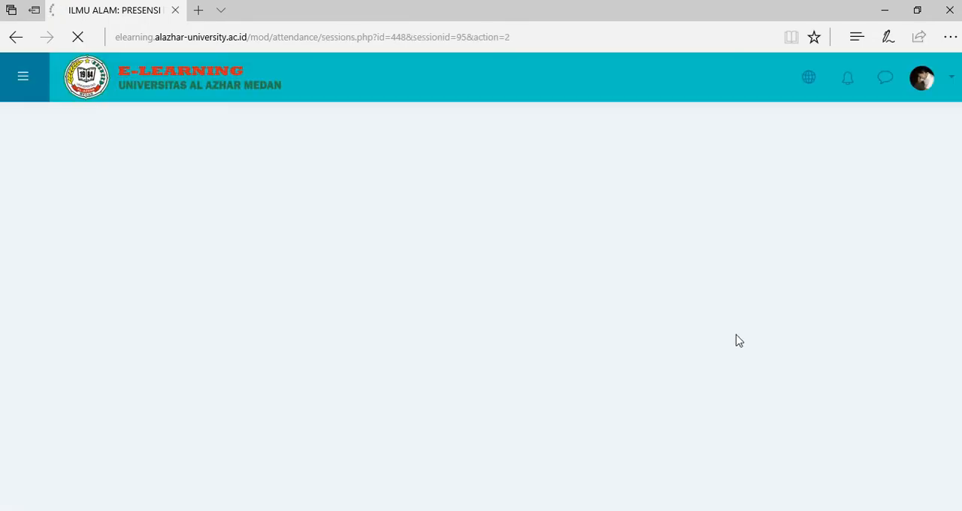
scroll(627, 356, down, 4)
scroll(627, 356, up, 3)
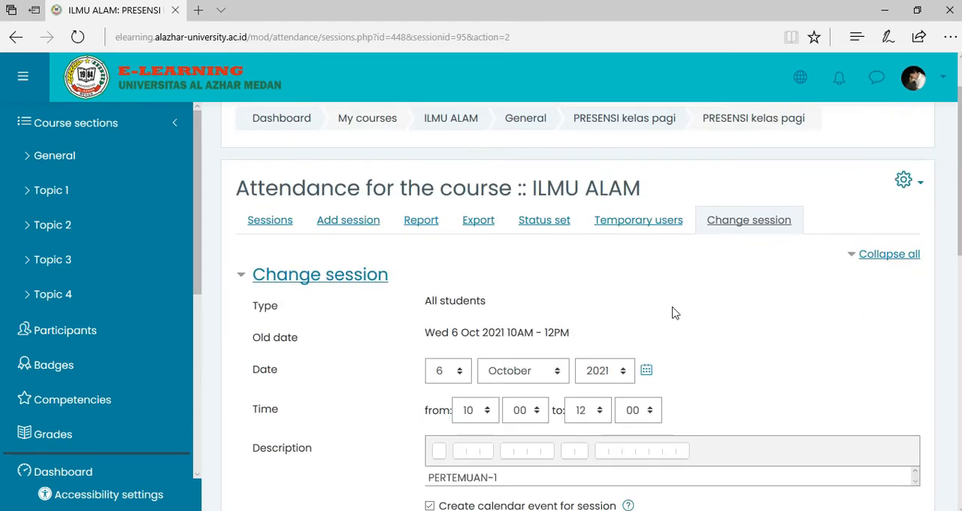
Review the PERTEMUAN-1 session's date, time, description and student recording settings, including the additional network address options.
scroll(673, 313, down, 8)
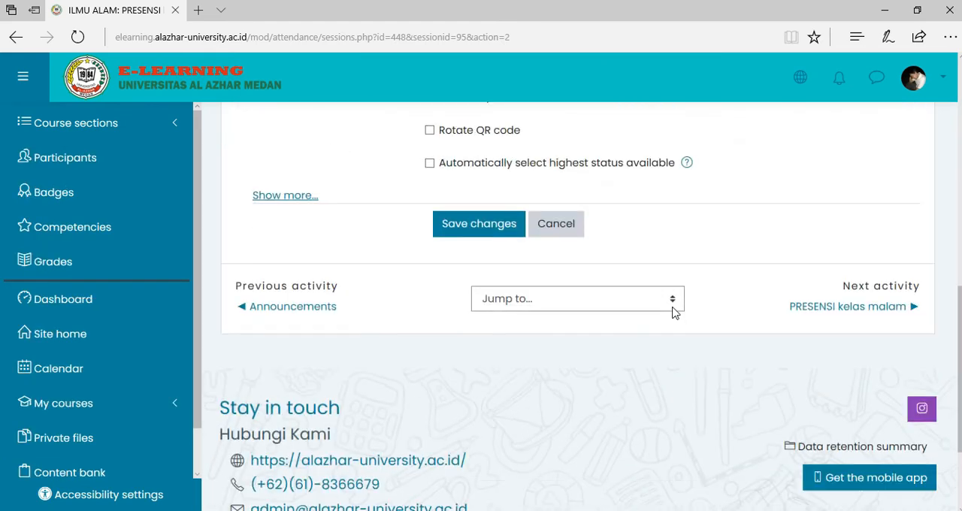
scroll(673, 313, up, 4)
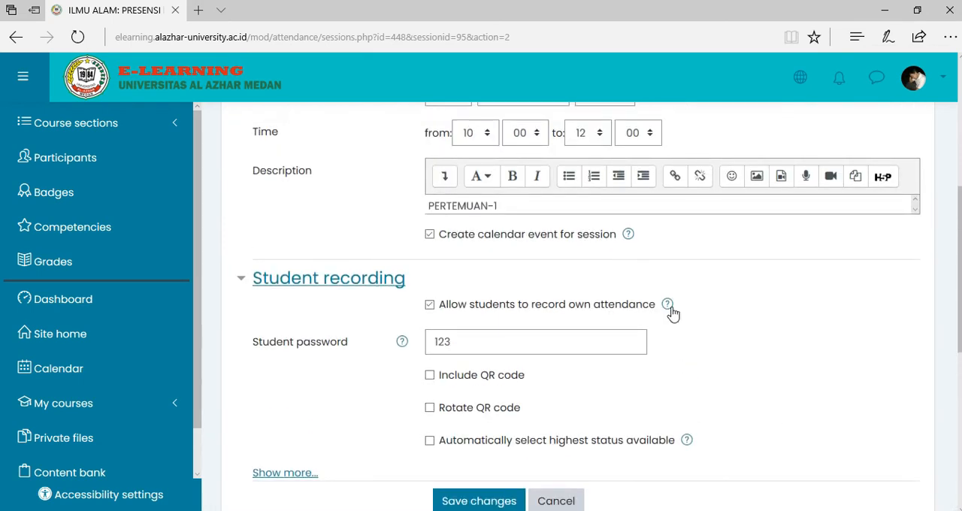
scroll(673, 314, up, 1)
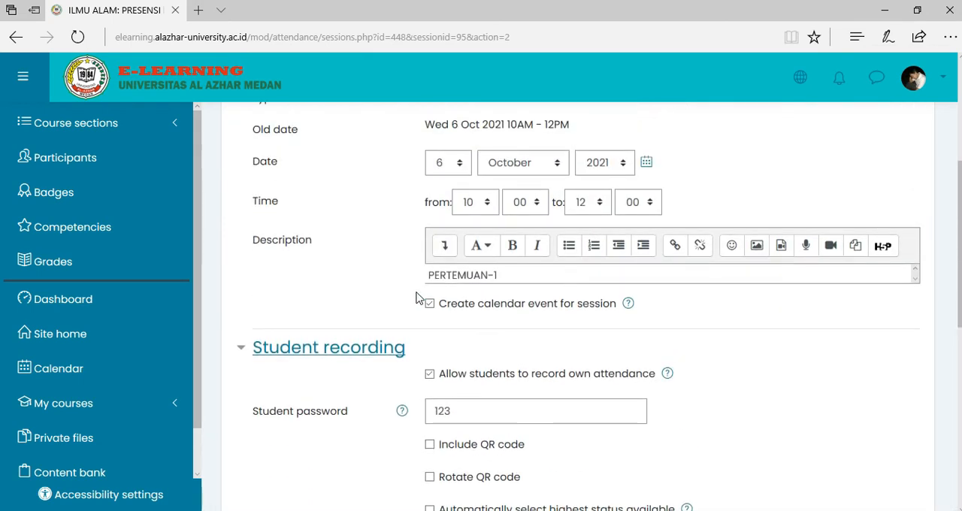
scroll(419, 299, down, 3)
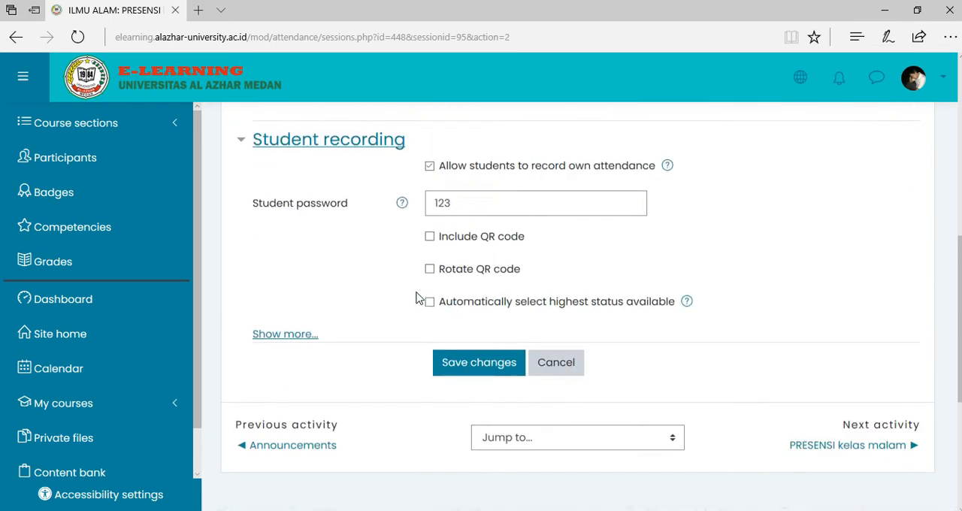
click(284, 336)
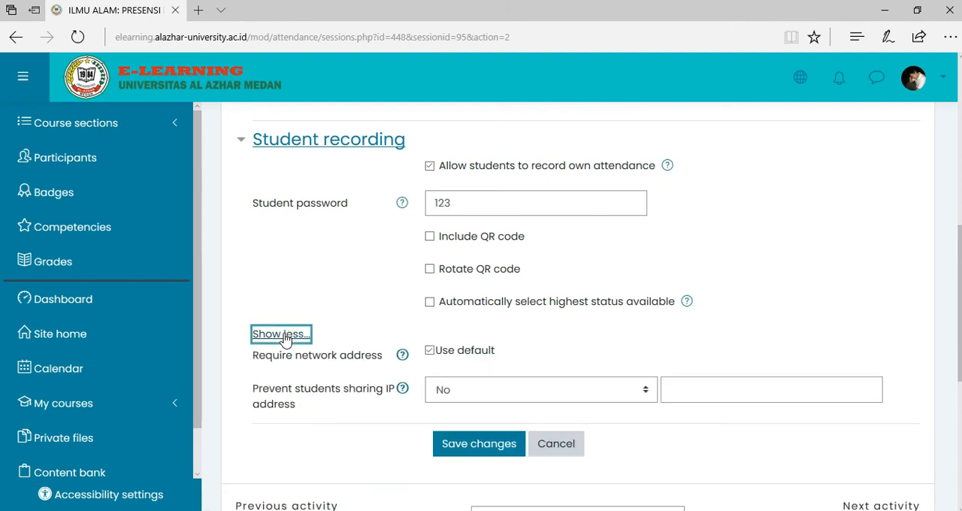
click(283, 336)
scroll(715, 297, up, 3)
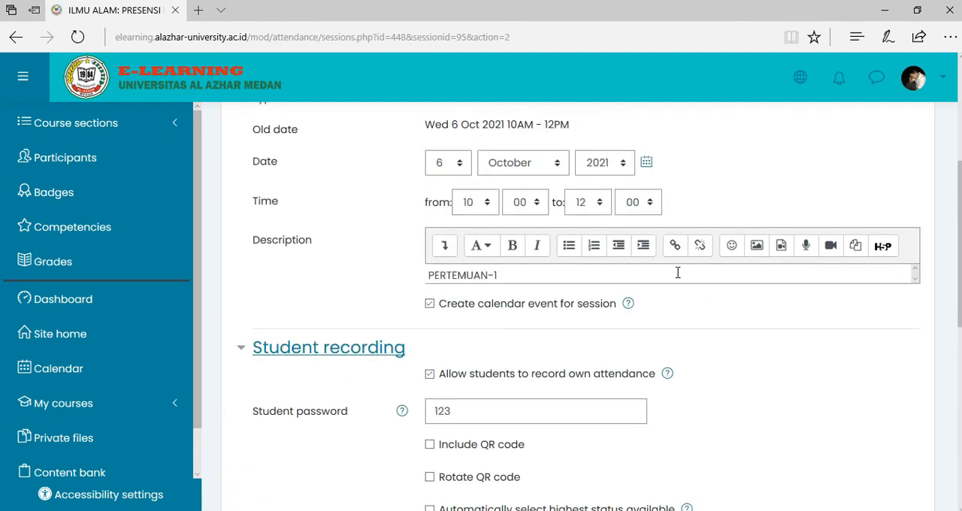
scroll(677, 273, up, 3)
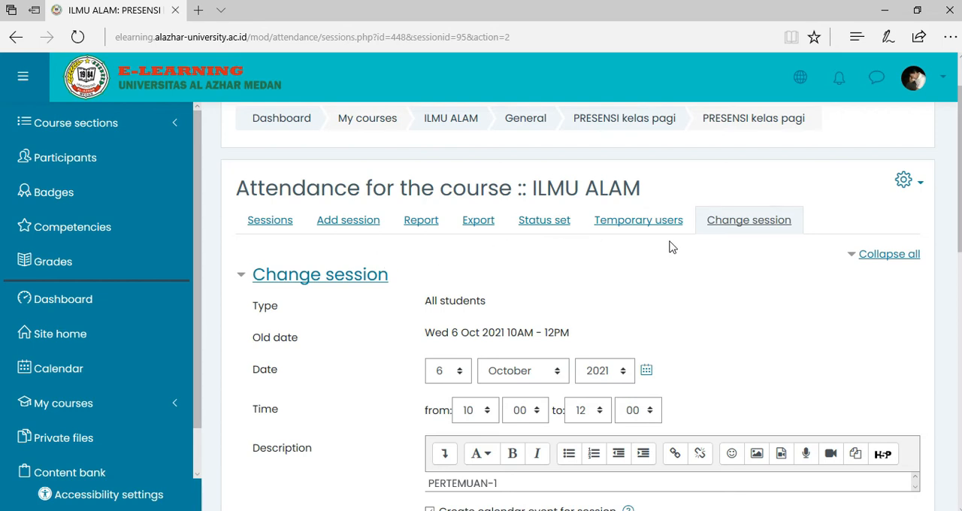
Leave the session form without saving and go back to the ILMU ALAM course page.
click(21, 41)
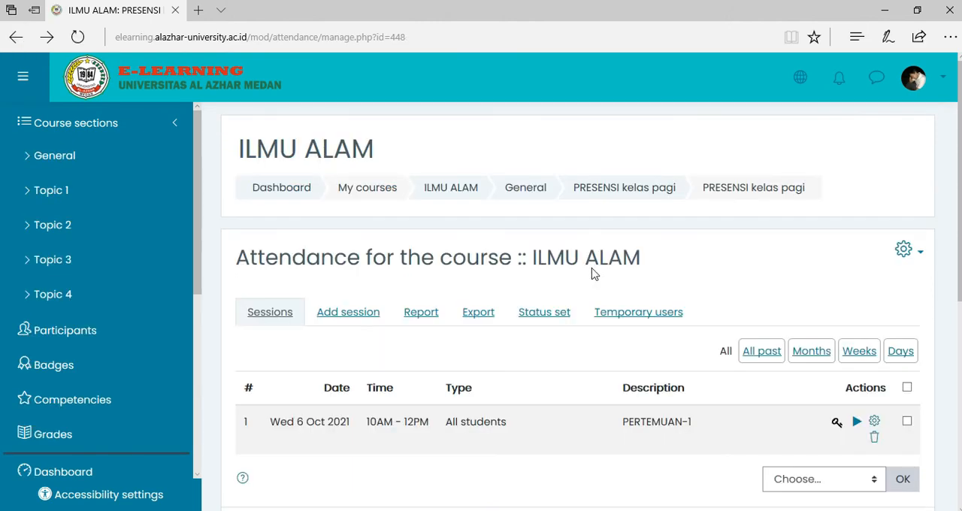
scroll(577, 376, down, 2)
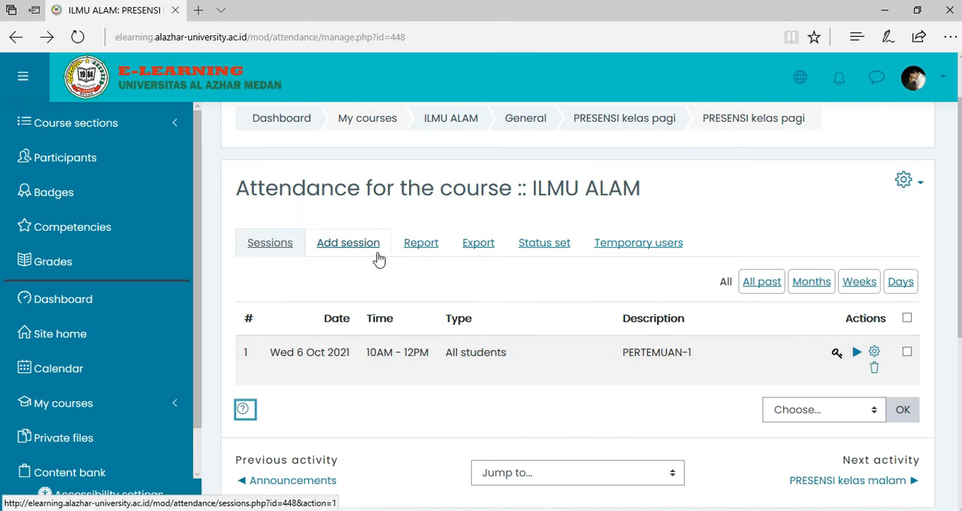
click(16, 38)
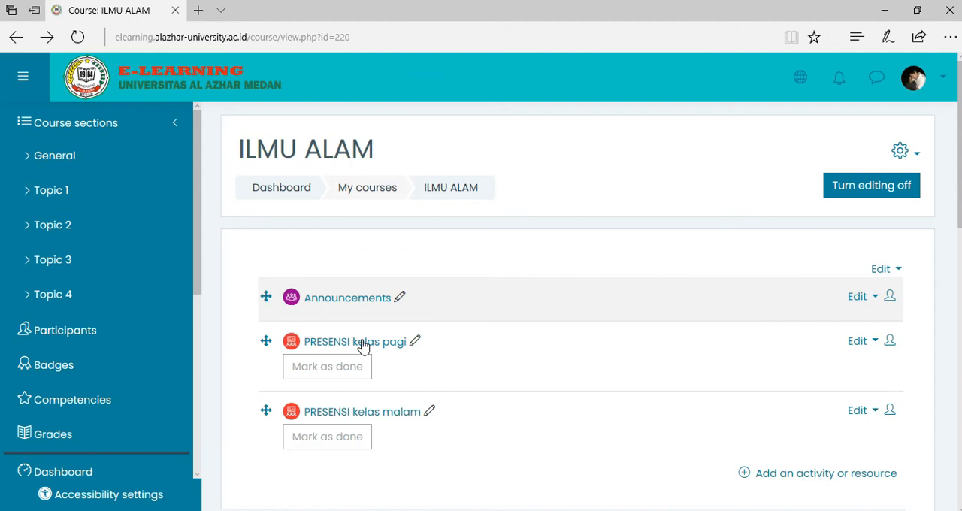
Open the settings of the PRESENSI kelas pagi attendance activity for editing.
scroll(893, 355, down, 1)
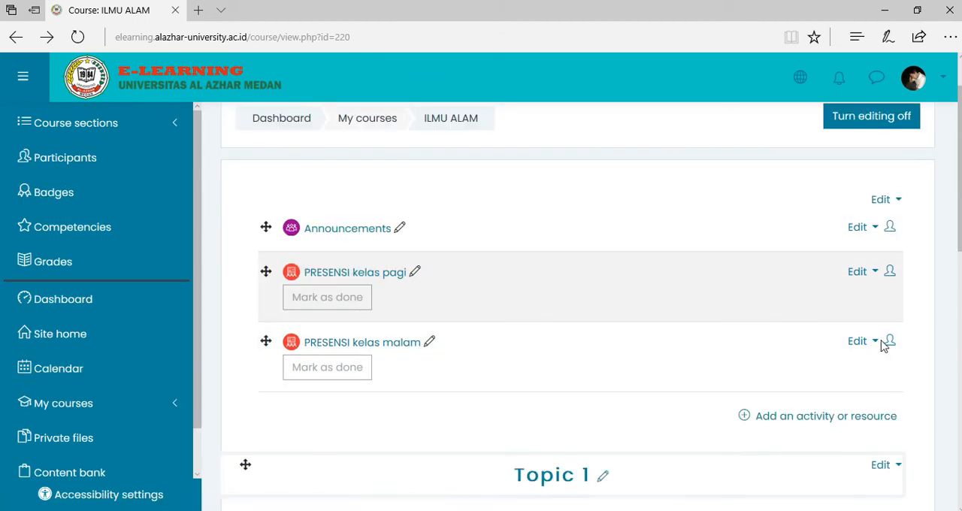
click(875, 281)
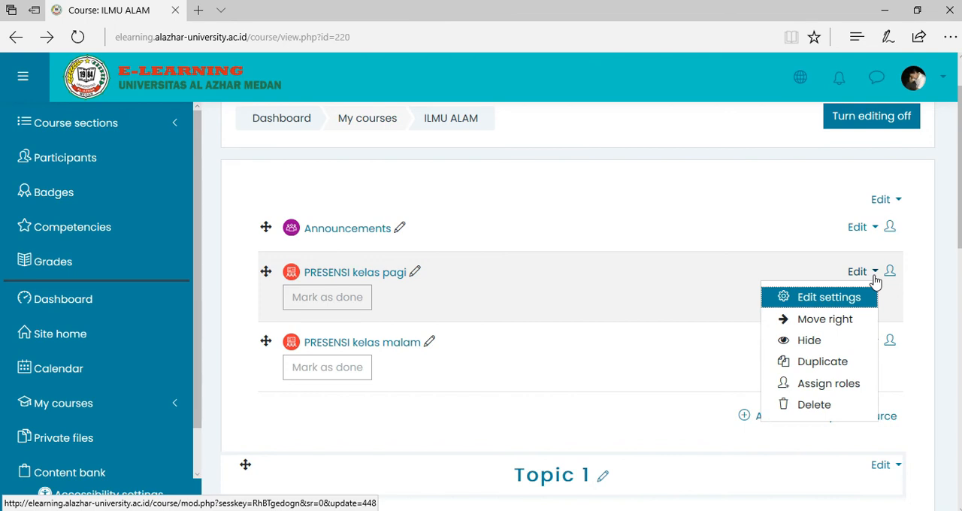
click(804, 301)
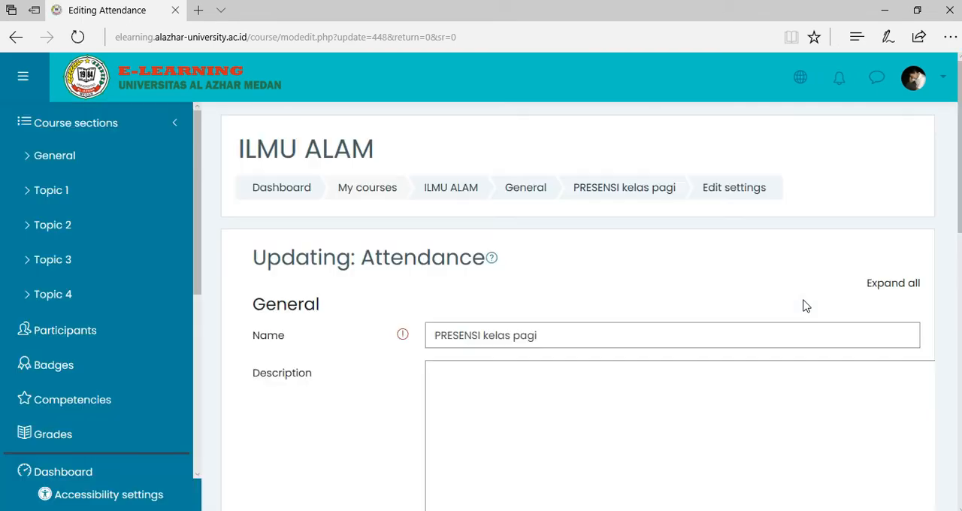
Add a group access restriction requiring students to belong to Kelas Pagi, and save the activity, returning to the course.
scroll(590, 287, down, 1)
scroll(590, 286, down, 5)
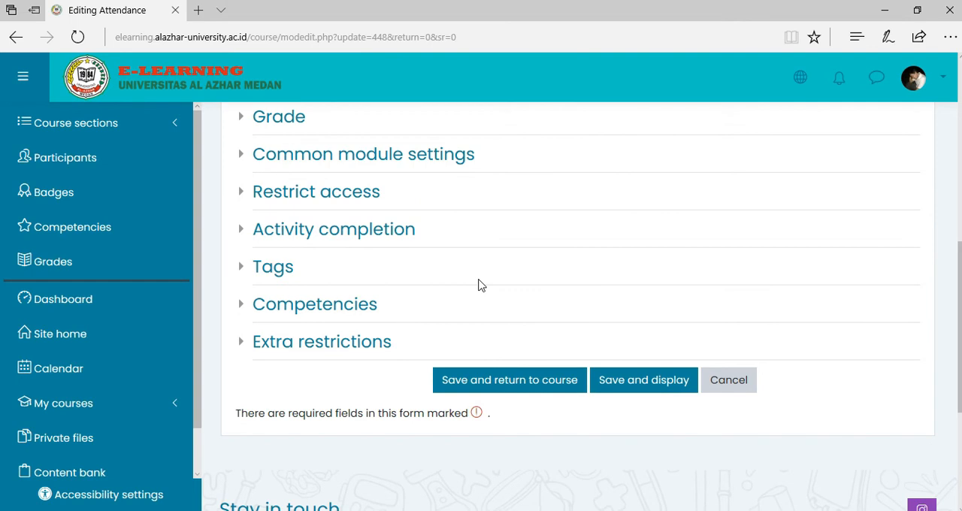
scroll(478, 284, up, 1)
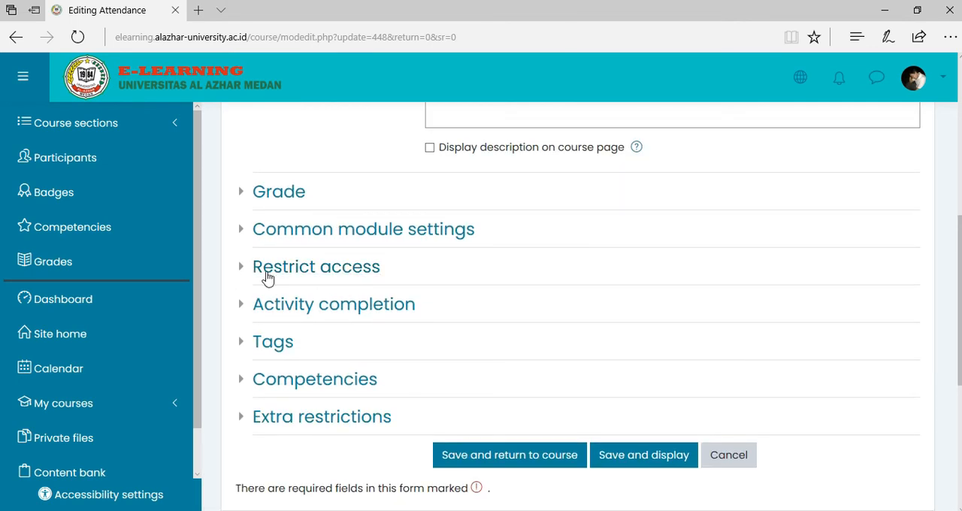
scroll(347, 269, up, 5)
scroll(347, 269, down, 5)
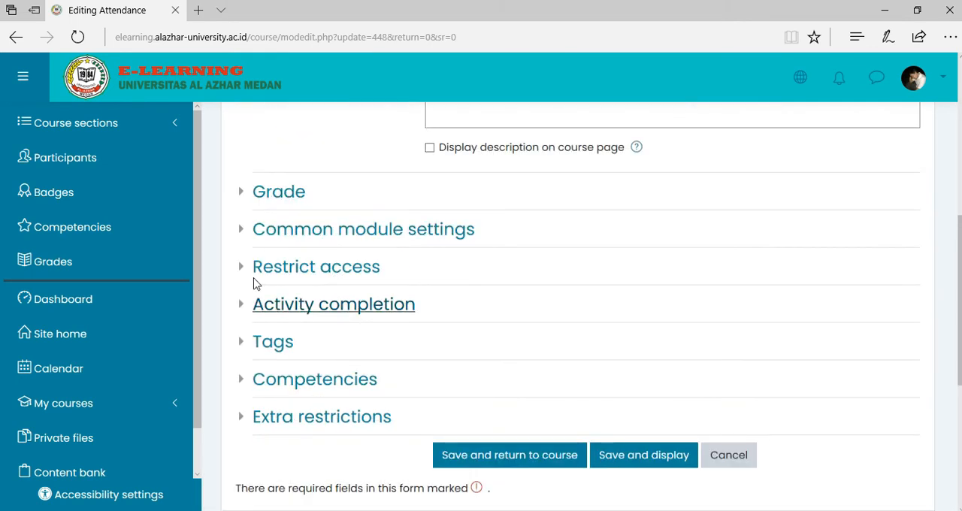
click(241, 271)
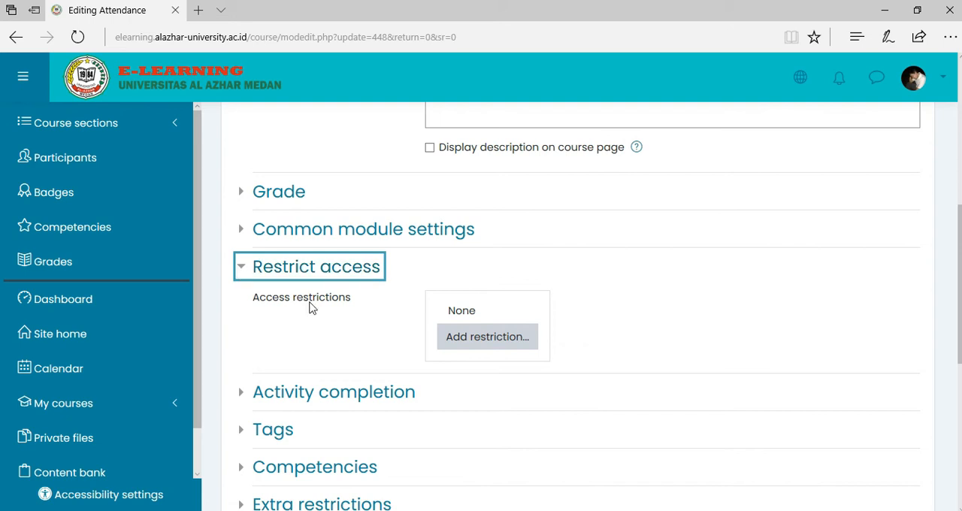
click(485, 345)
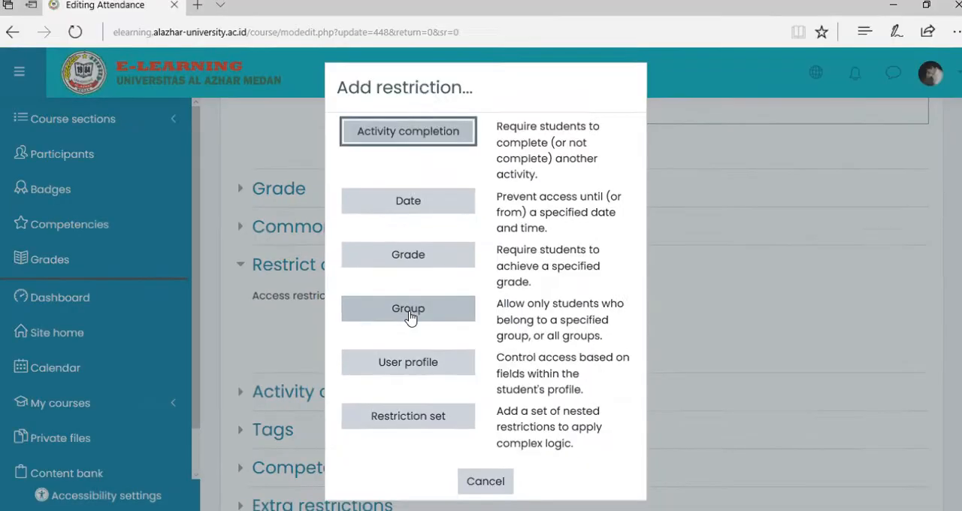
click(410, 316)
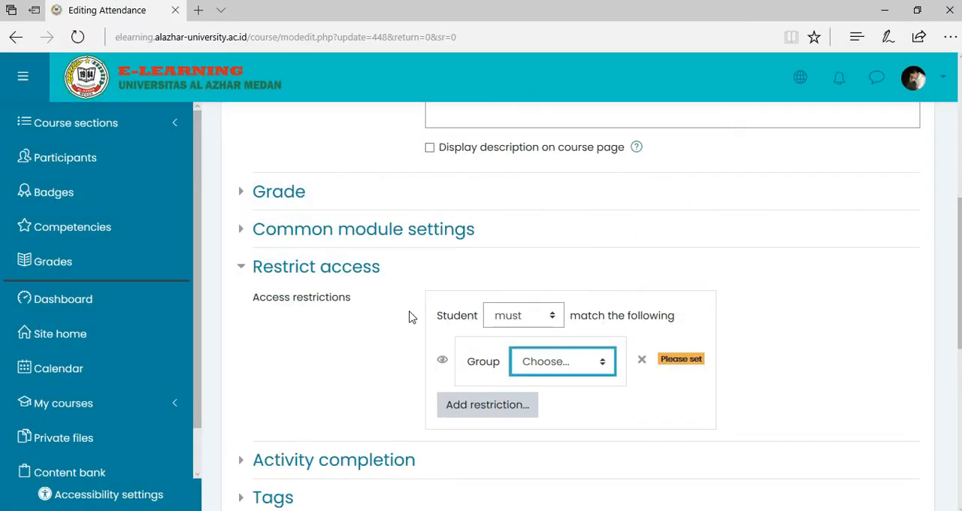
click(579, 369)
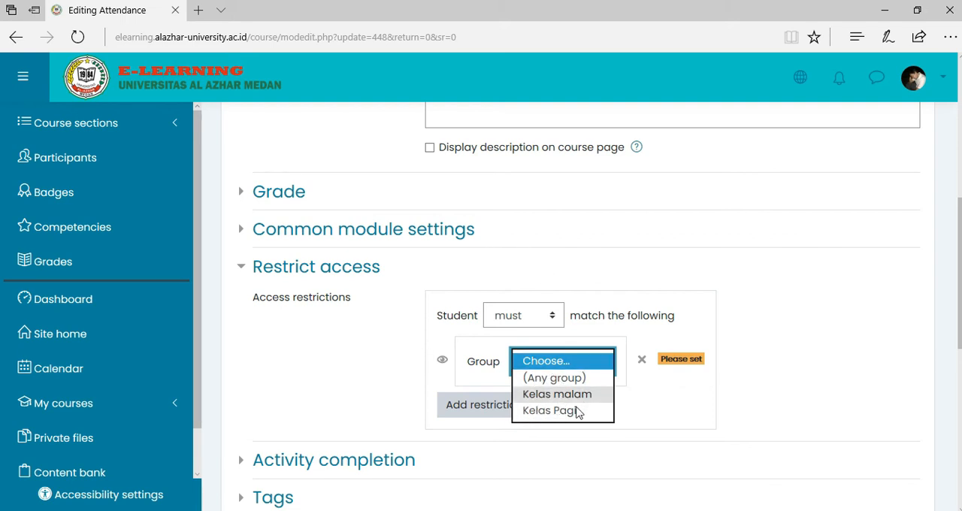
click(575, 412)
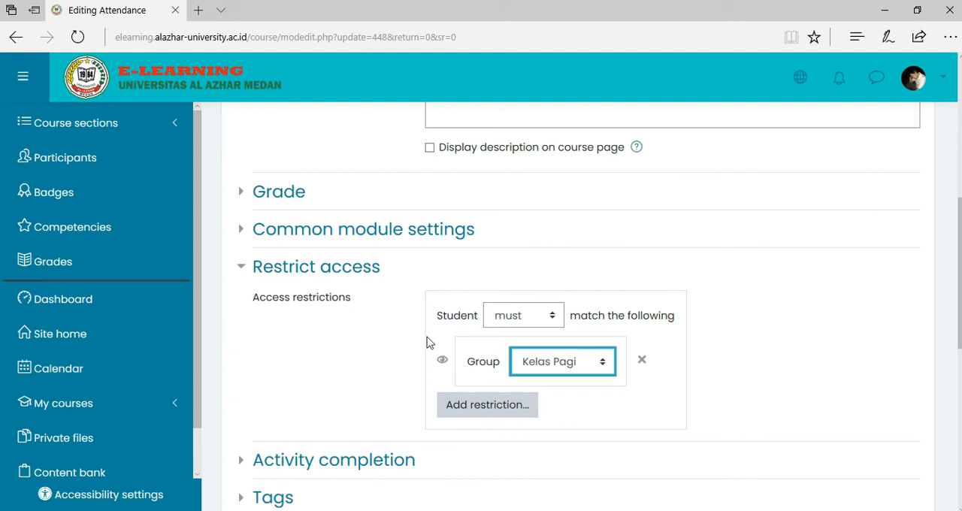
scroll(722, 315, down, 2)
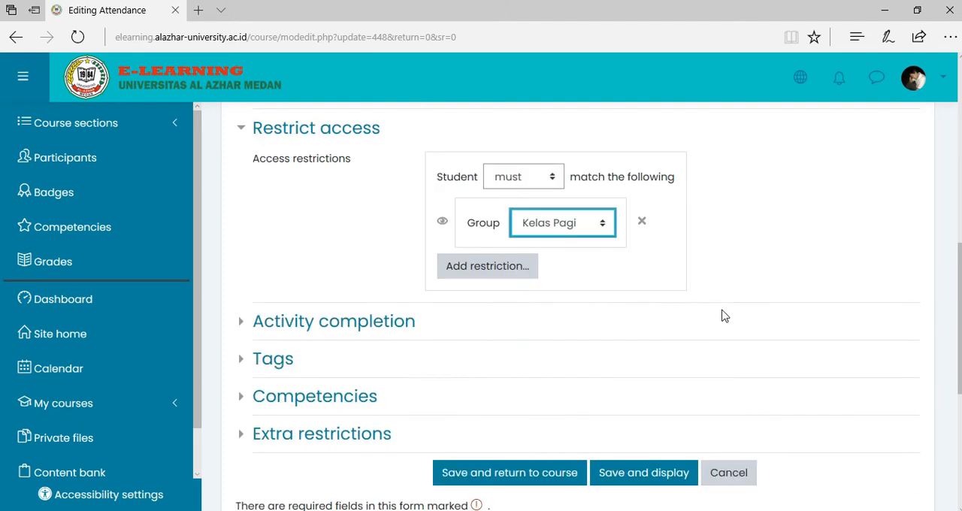
click(546, 474)
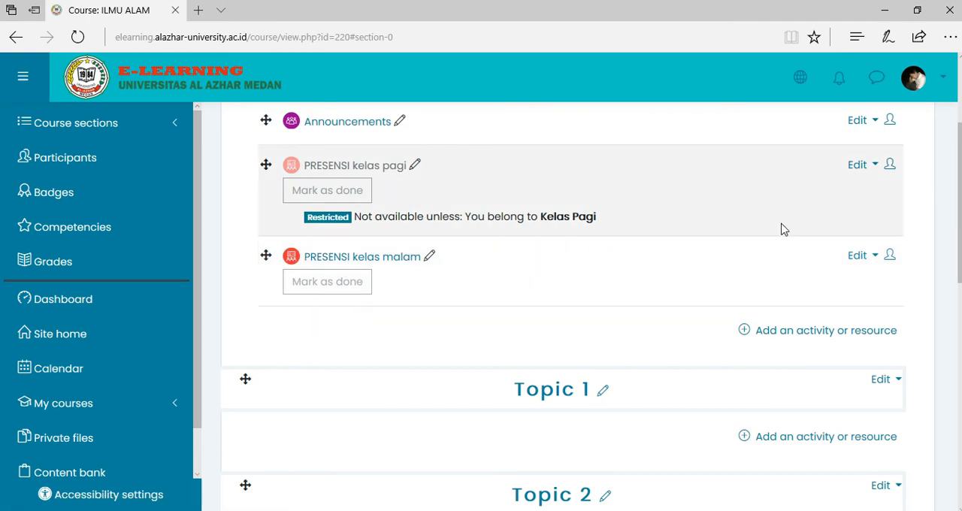
Restrict access to the PRESENSI kelas malam activity to the Kelas malam group and save it, returning to the course.
click(868, 259)
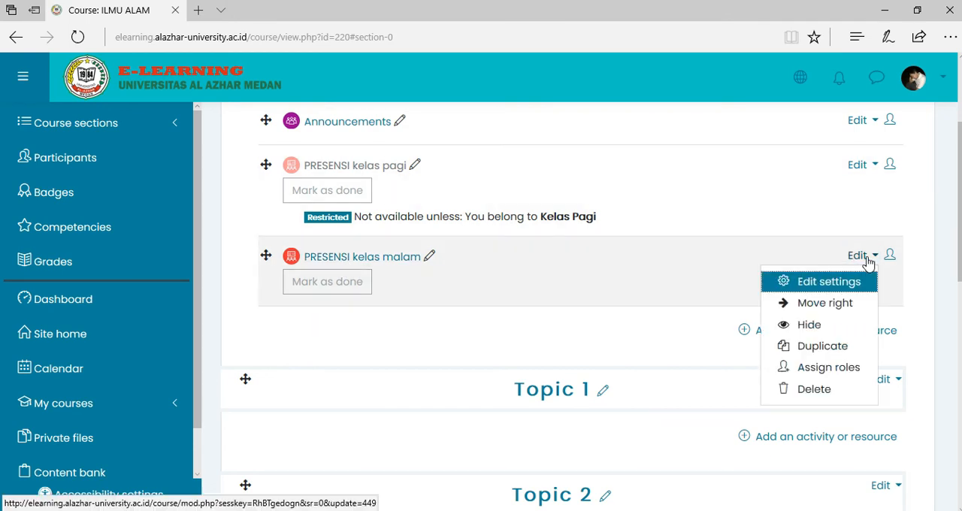
click(814, 281)
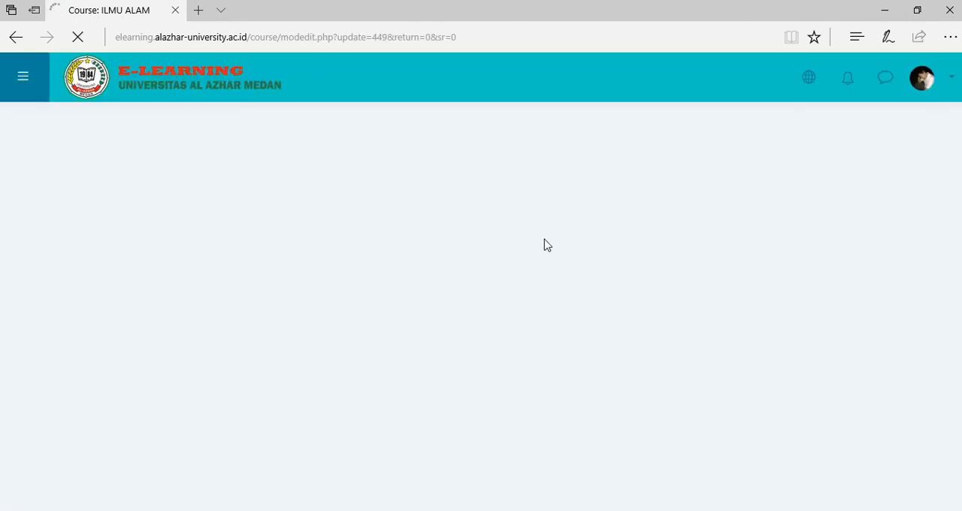
scroll(549, 240, down, 5)
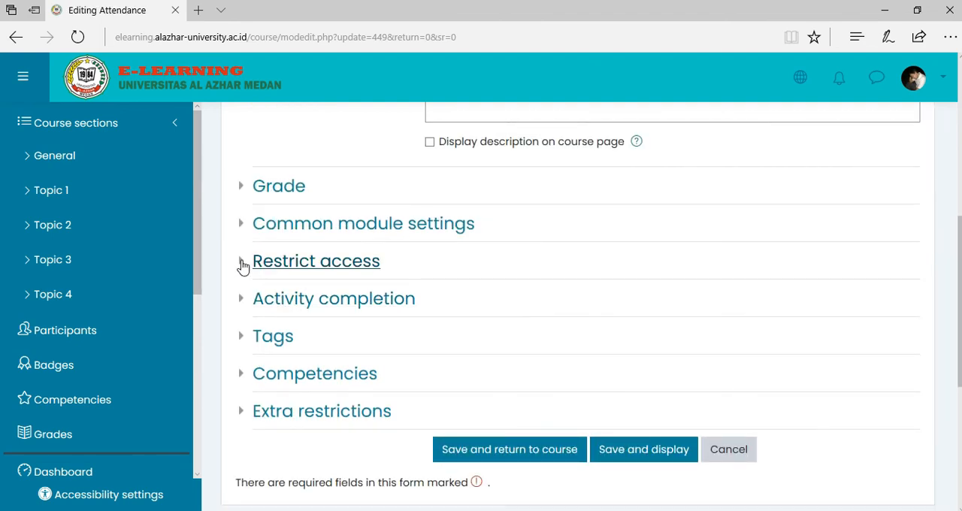
click(243, 265)
click(530, 340)
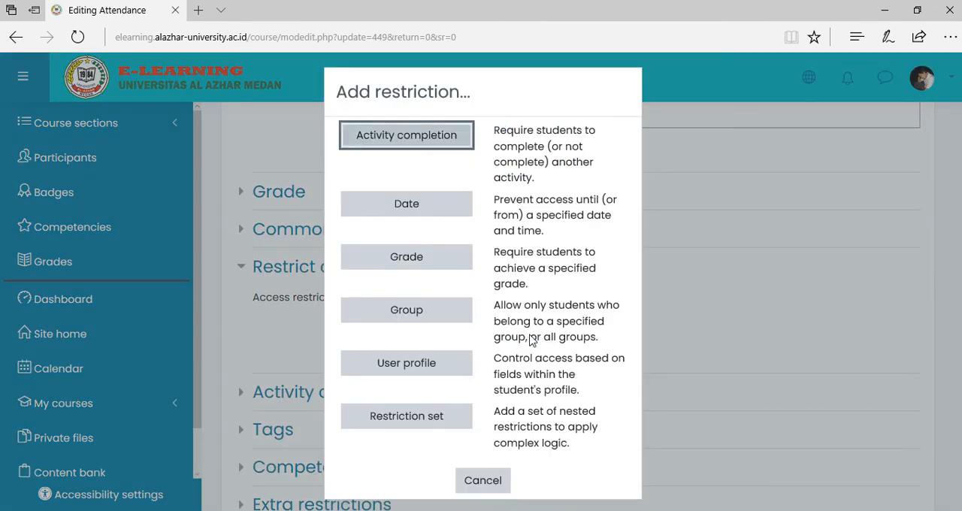
click(413, 318)
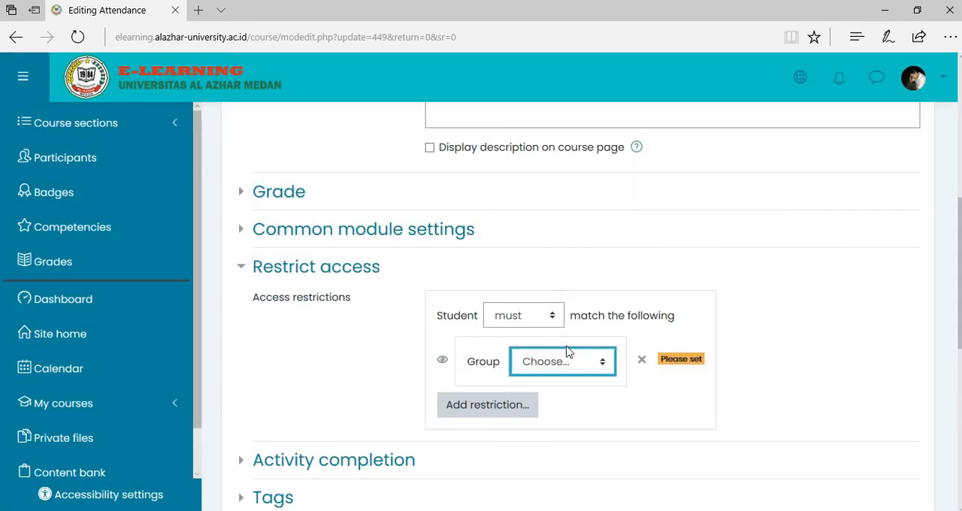
click(568, 363)
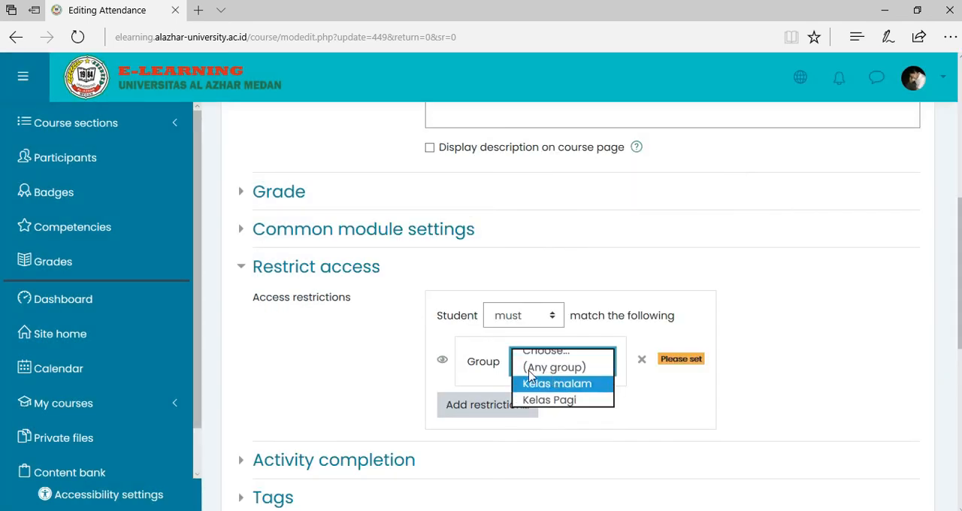
click(562, 394)
scroll(785, 316, down, 3)
click(527, 415)
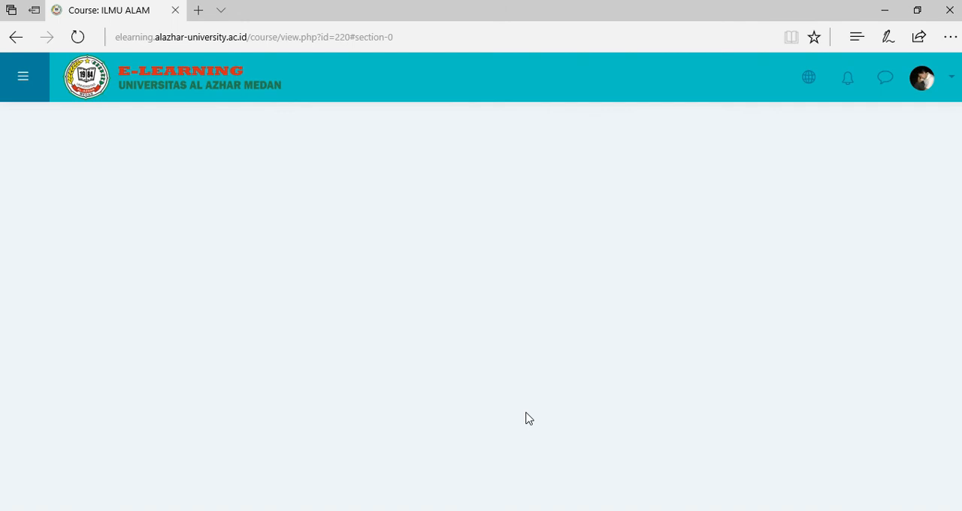
Check the group restrictions on both attendance activities and open the course's participants list.
scroll(541, 338, down, 3)
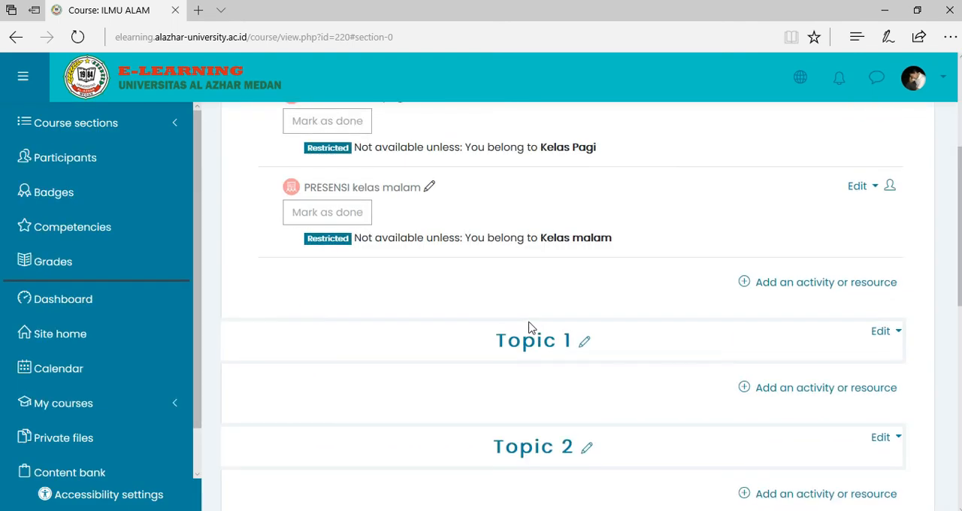
scroll(519, 326, up, 1)
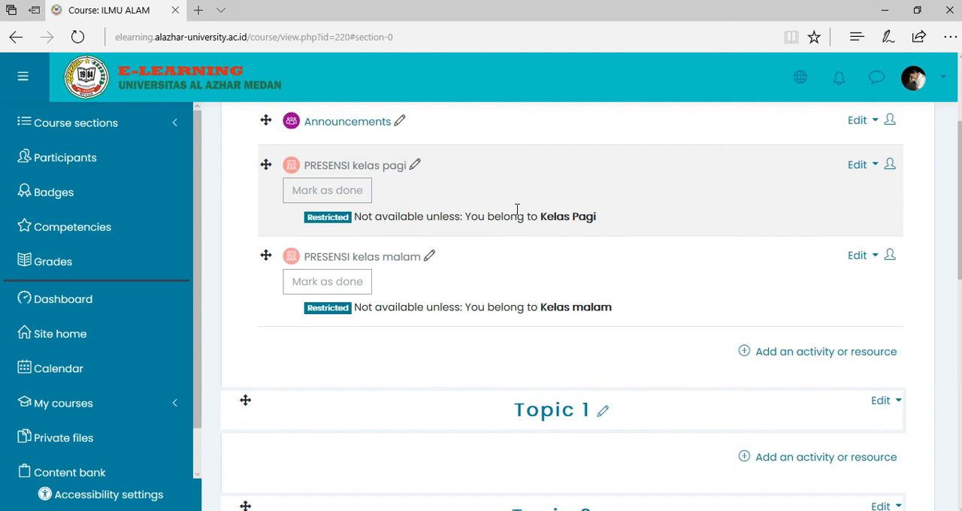
scroll(619, 288, down, 5)
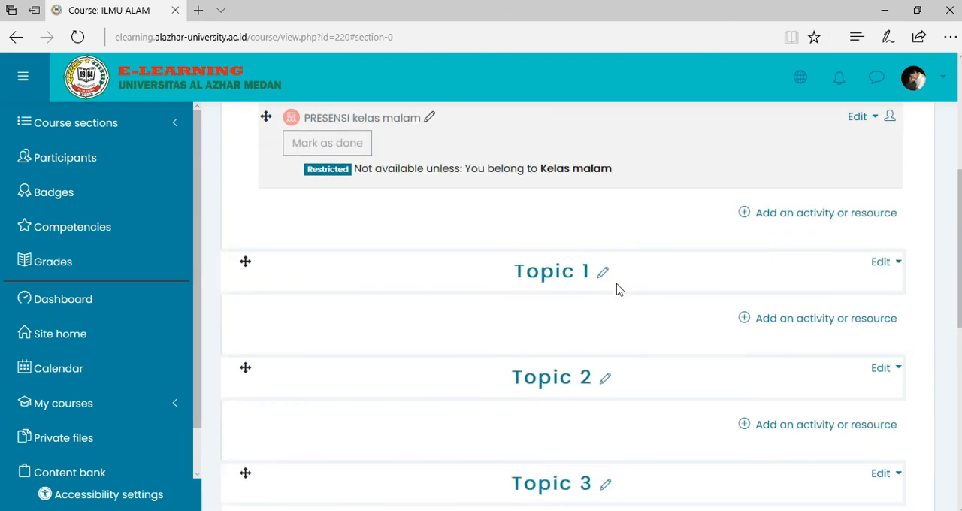
scroll(617, 287, up, 5)
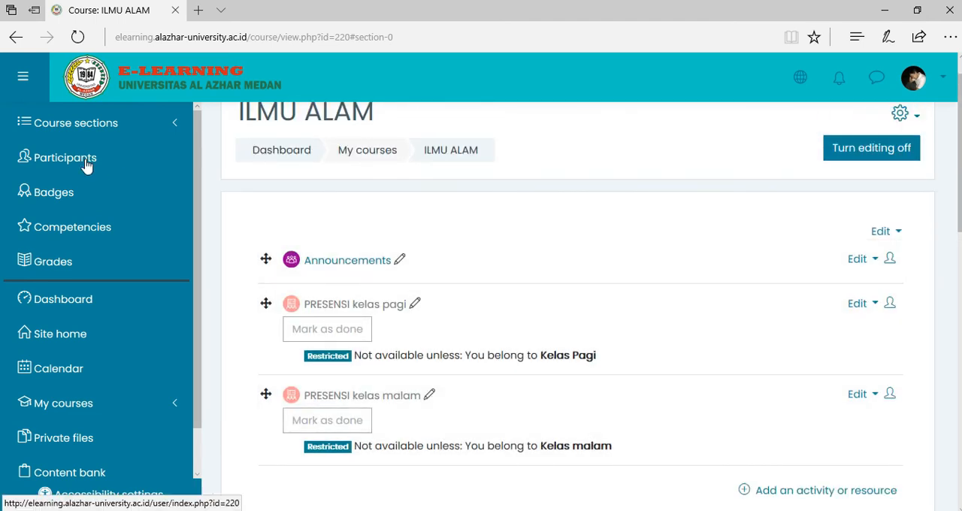
click(79, 165)
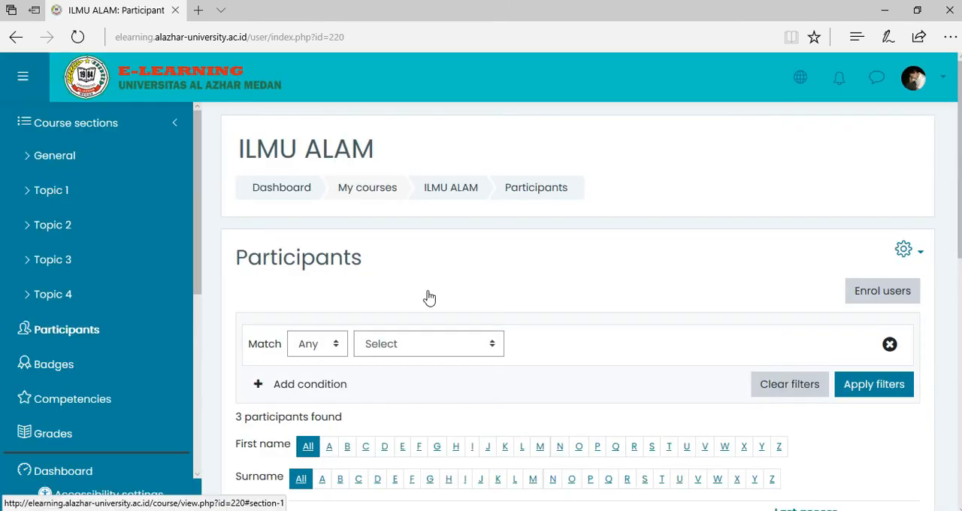
Assign the first student in the participants list to the Kelas Pagi group and save the group change.
scroll(511, 291, down, 4)
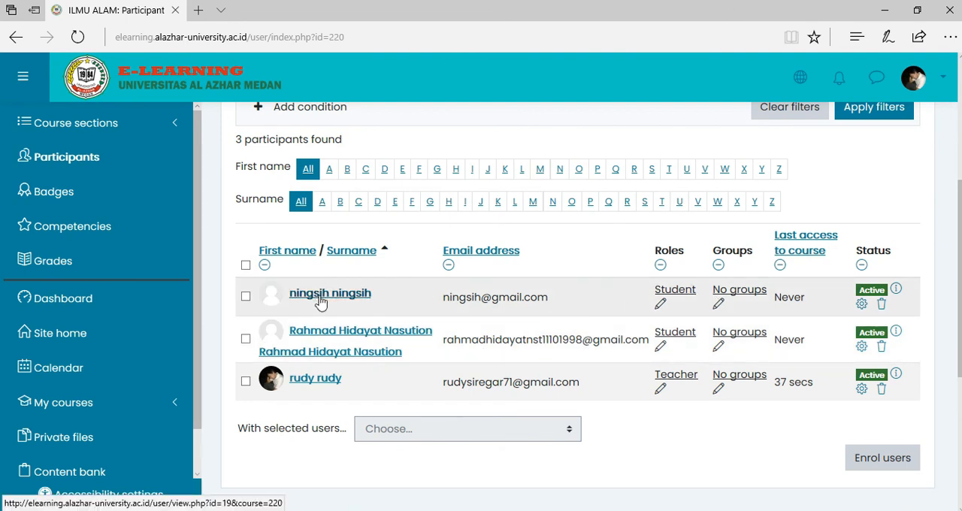
click(734, 297)
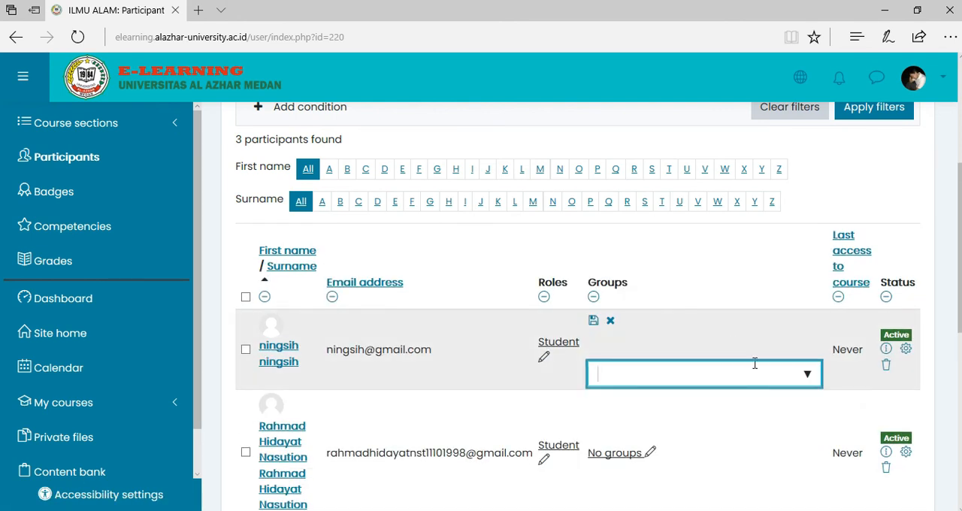
click(808, 377)
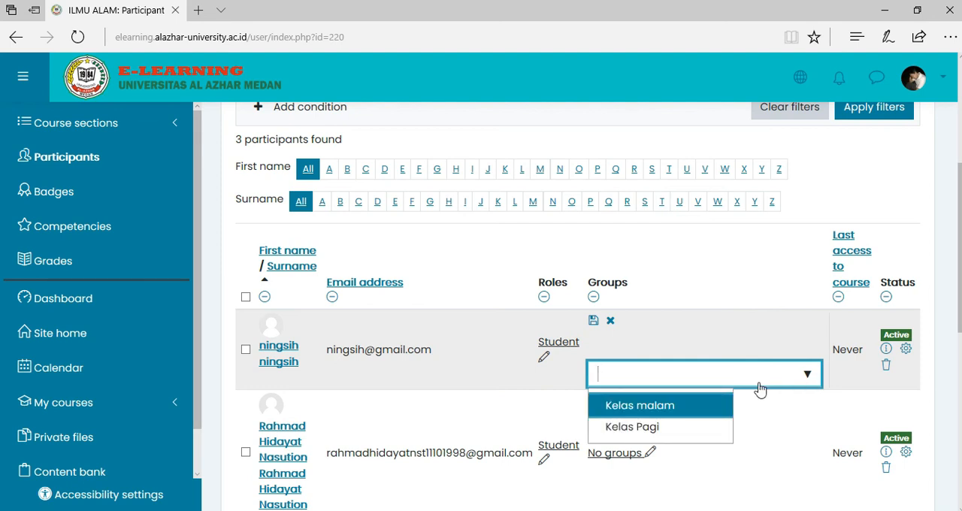
click(638, 427)
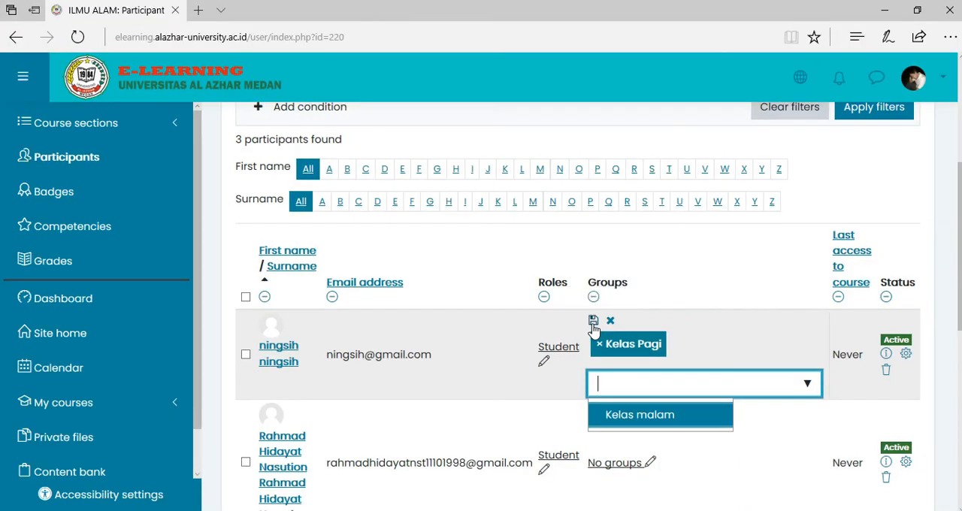
click(593, 324)
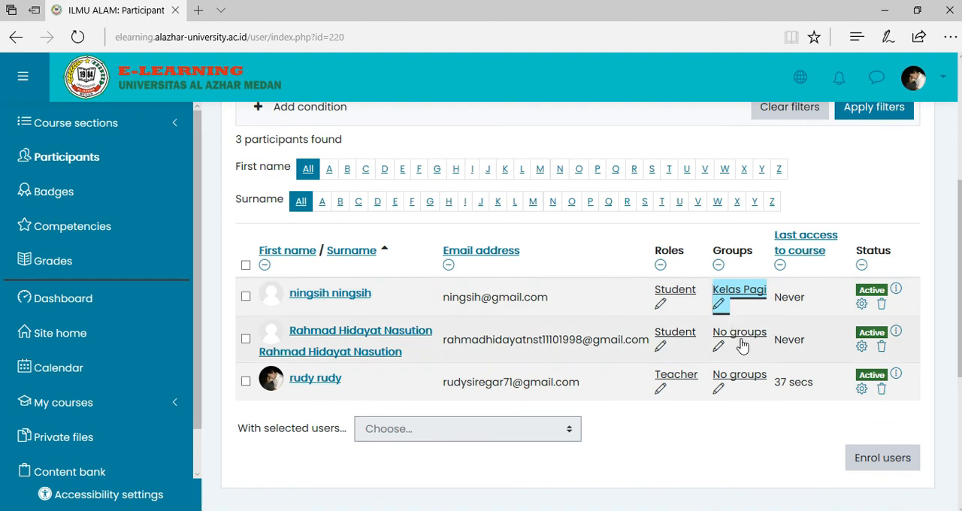
Assign the second student in the participants list to the Kelas malam group and save the group change.
click(742, 345)
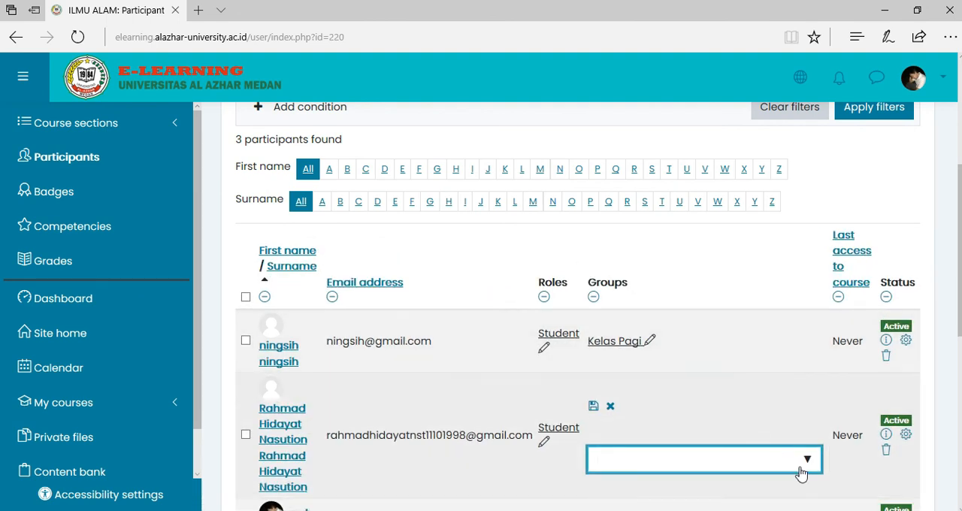
click(804, 468)
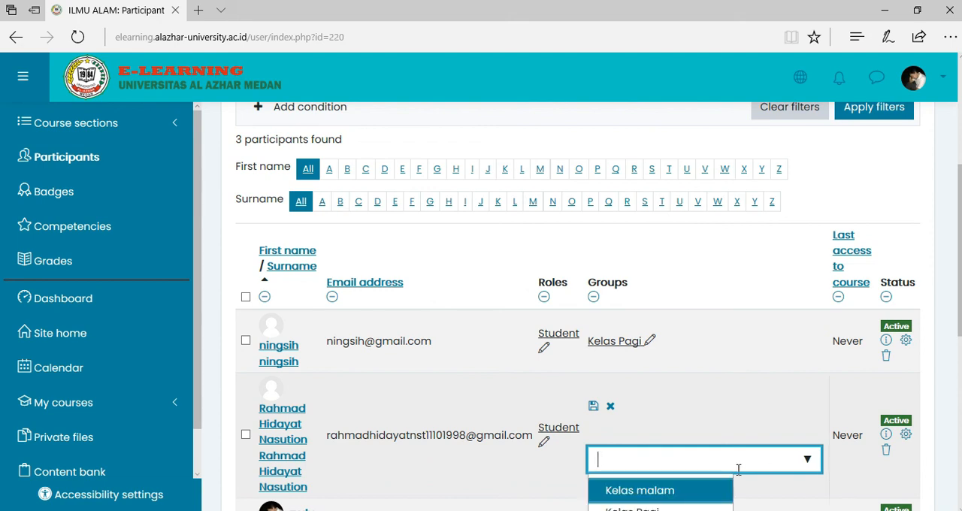
scroll(744, 468, down, 1)
click(639, 422)
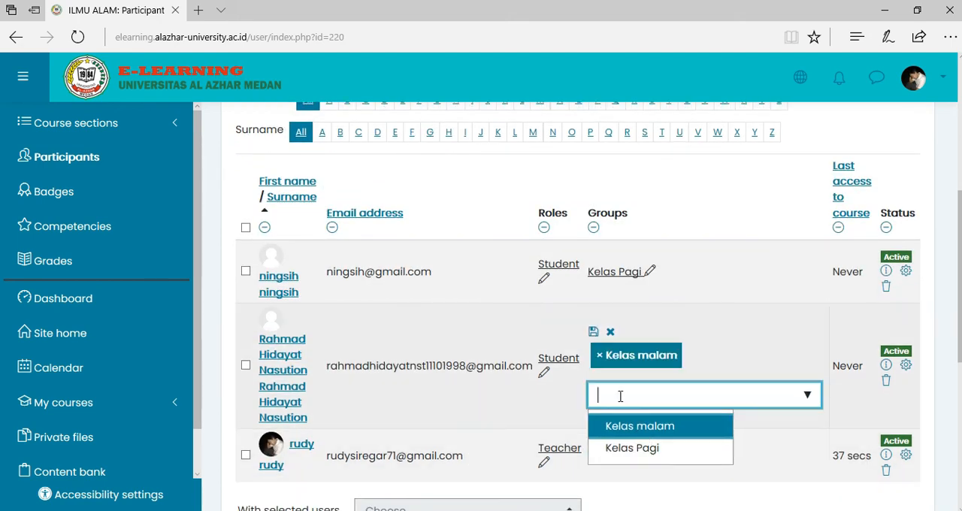
click(594, 337)
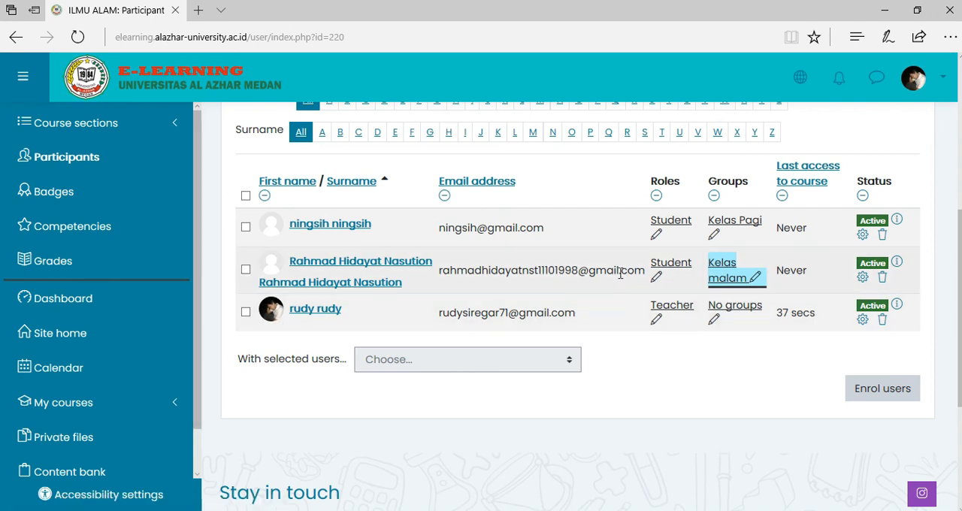
Return to the ILMU ALAM course page and review the restricted morning and evening attendance activities.
scroll(624, 270, up, 3)
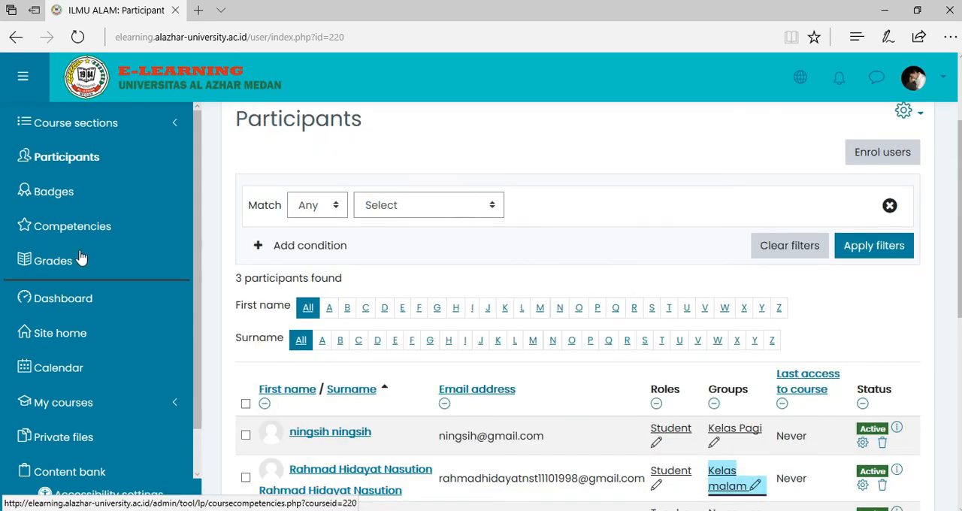
click(72, 410)
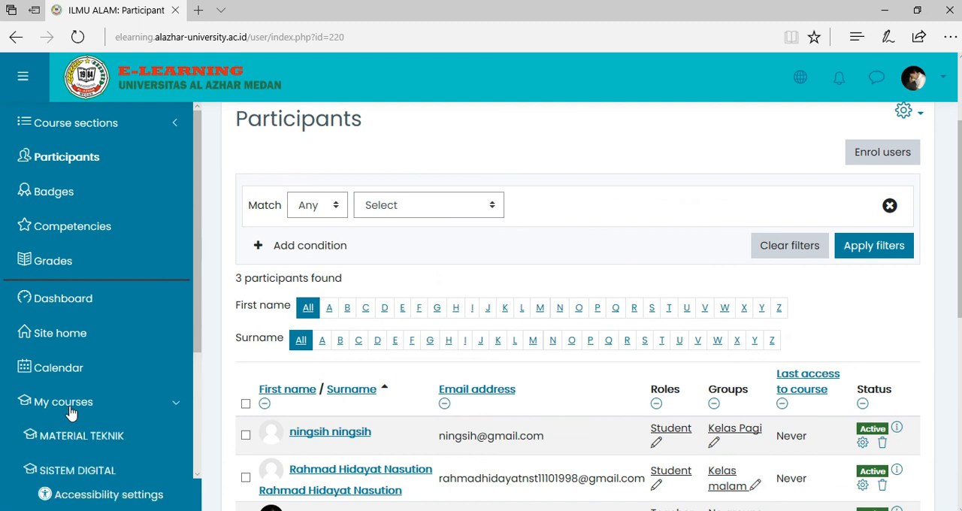
scroll(88, 446, down, 1)
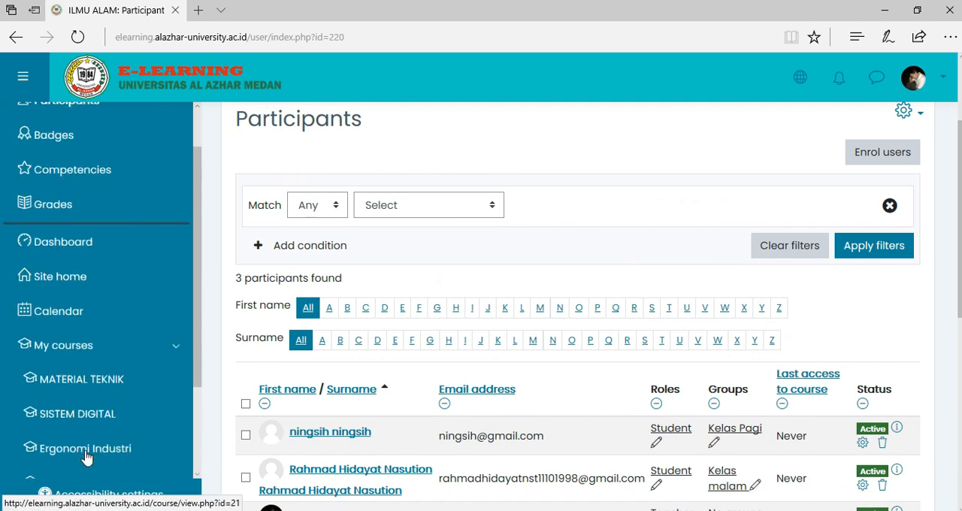
scroll(86, 457, down, 2)
click(70, 380)
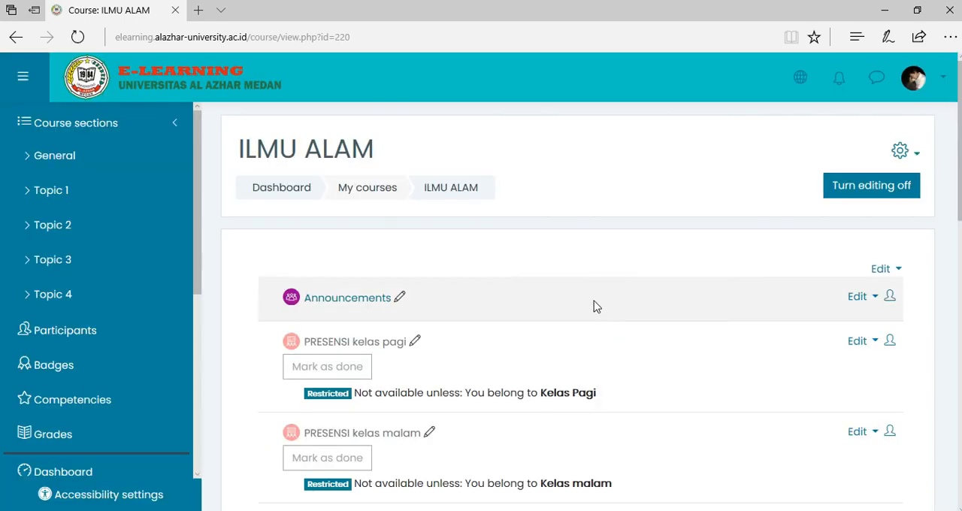
scroll(594, 305, down, 1)
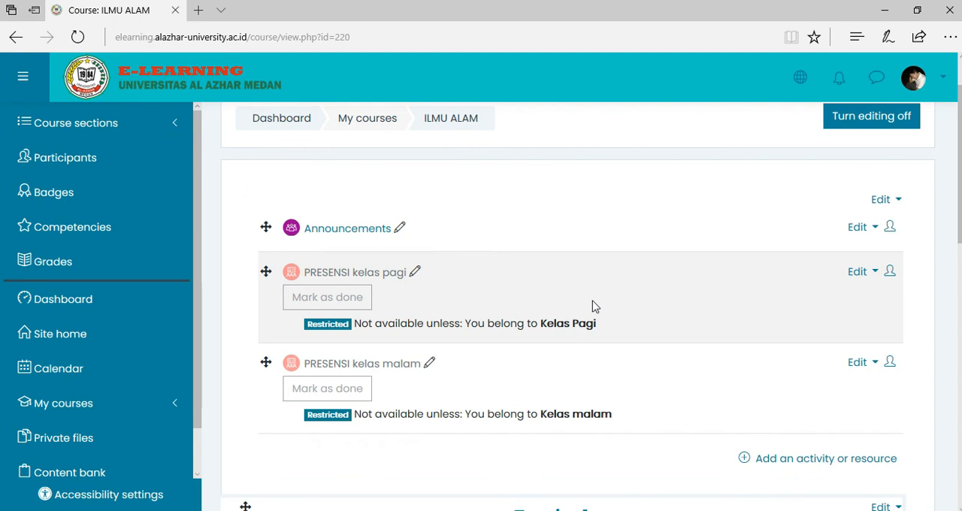